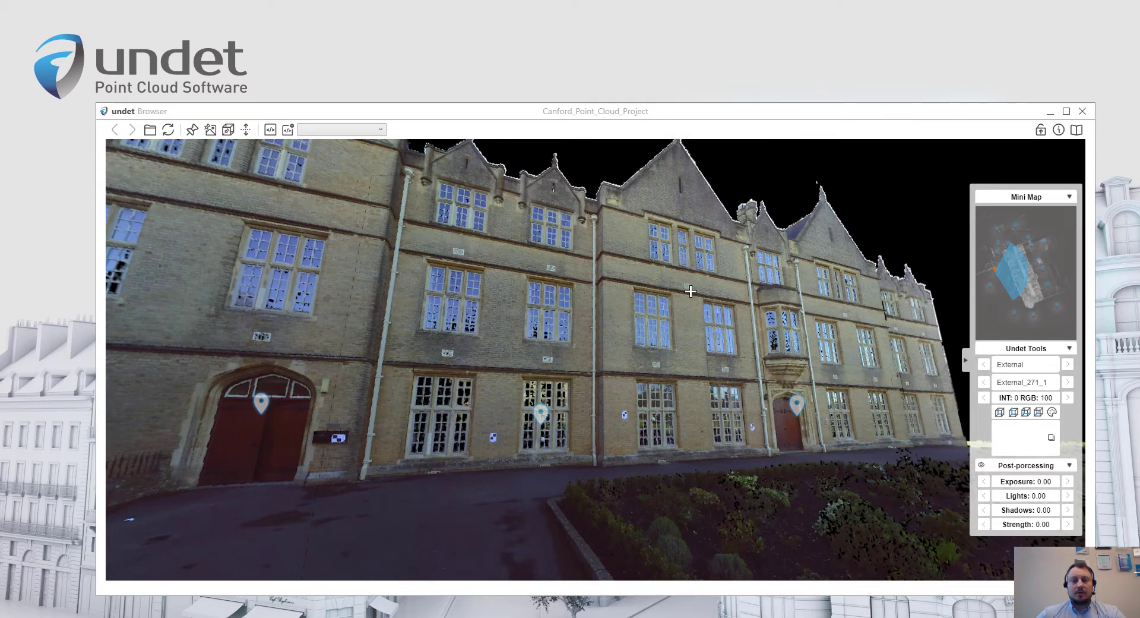
- Examine the building's front facade from External_271_1, External_272_1 and the following exterior scan positions
drag(747, 351, 605, 313)
drag(724, 332, 556, 312)
click(885, 341)
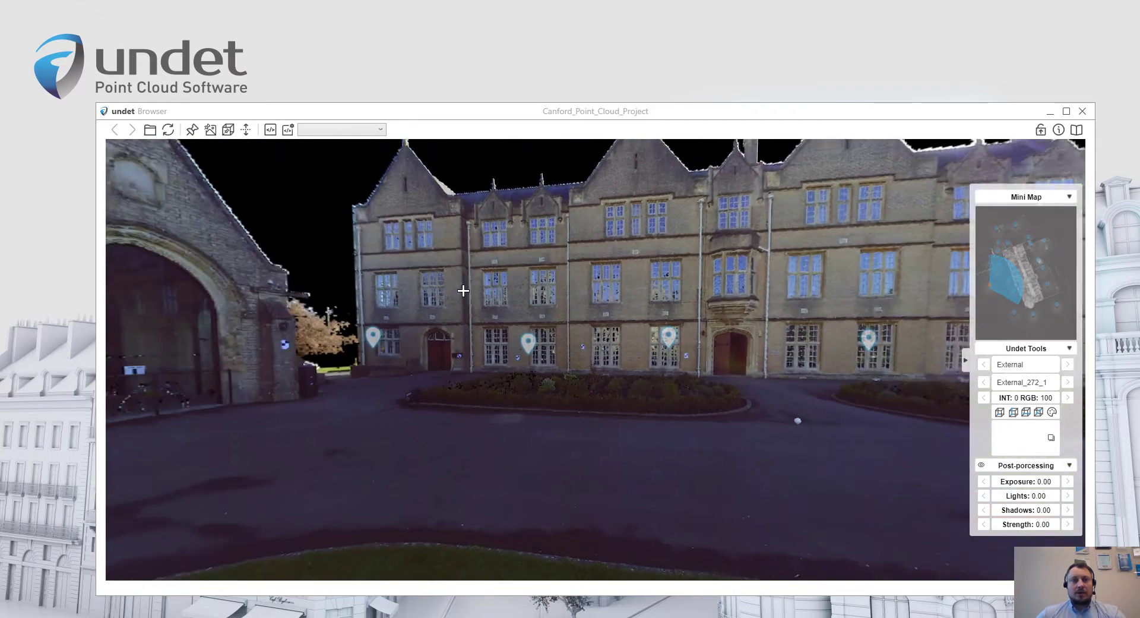
drag(528, 285, 607, 278)
click(690, 328)
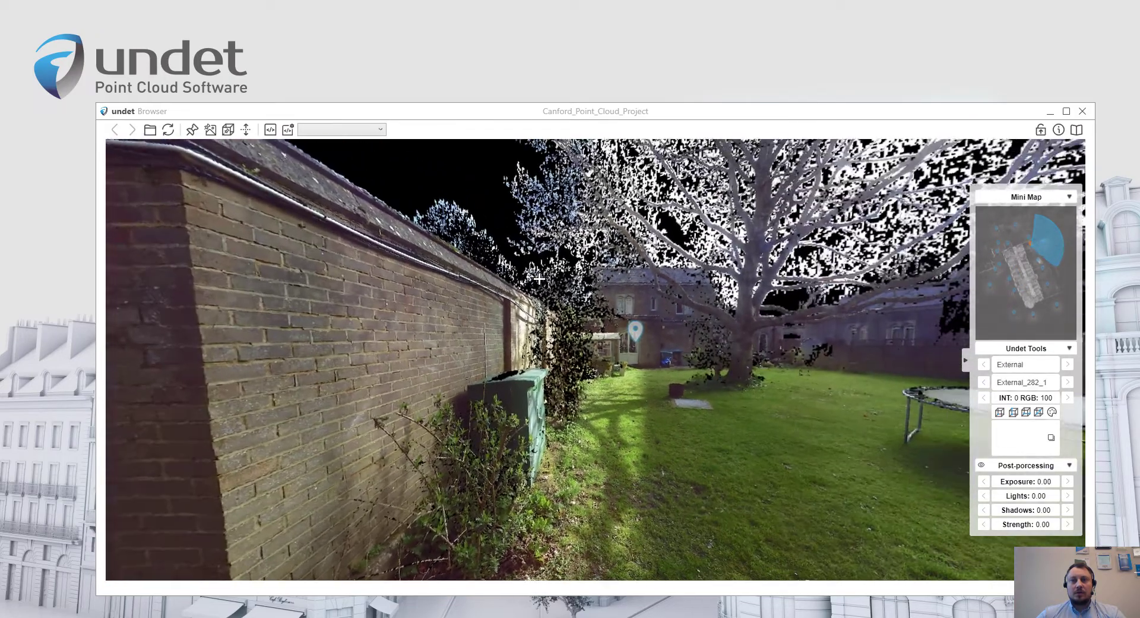
- Tour the garden and far end of the building through scans External_282_1, External_280_1 and External_276_1
drag(539, 279, 370, 338)
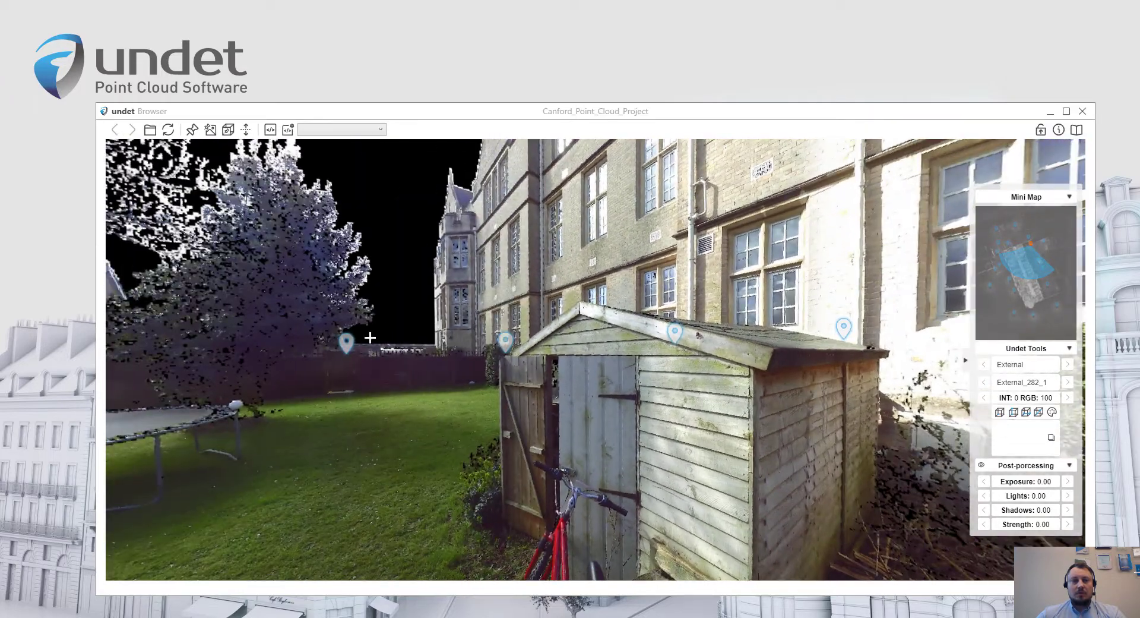
click(348, 343)
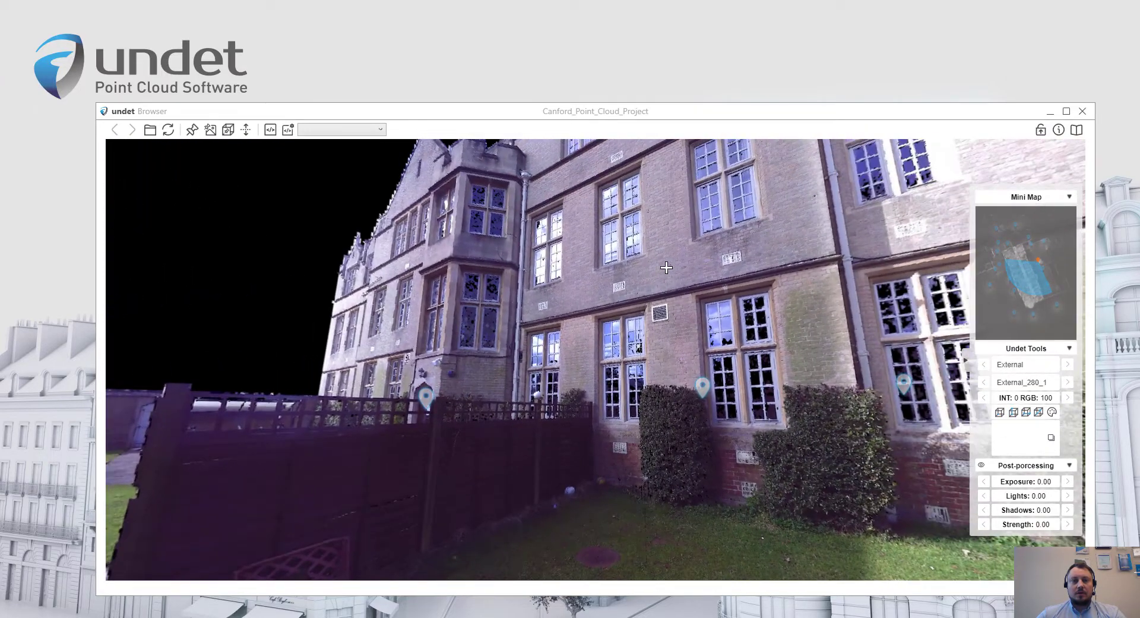
drag(666, 267, 639, 287)
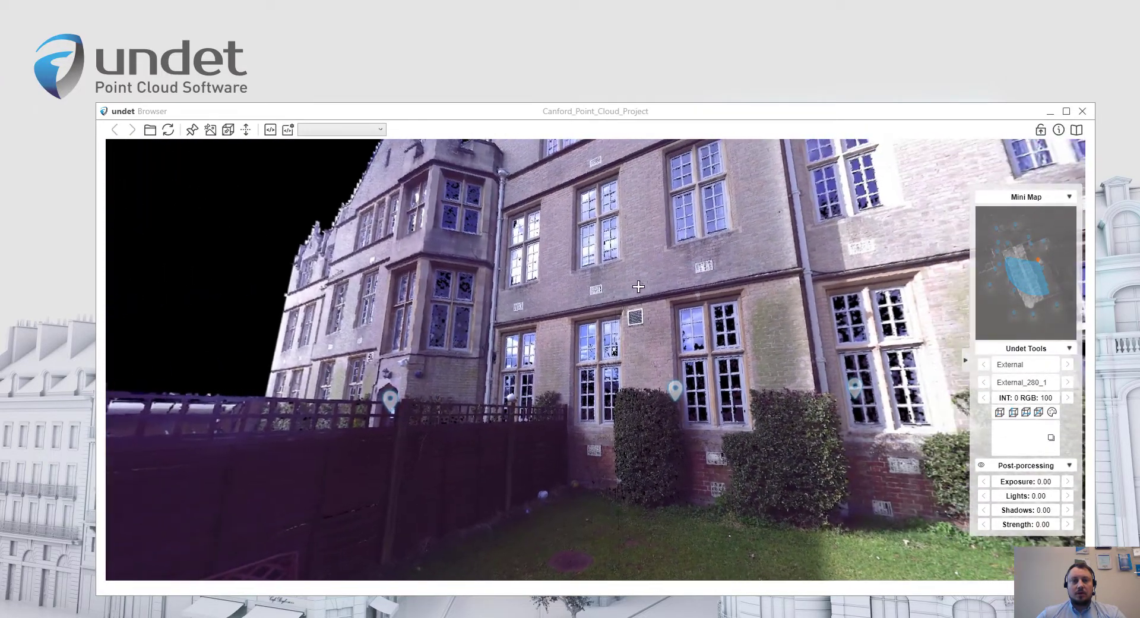
click(389, 399)
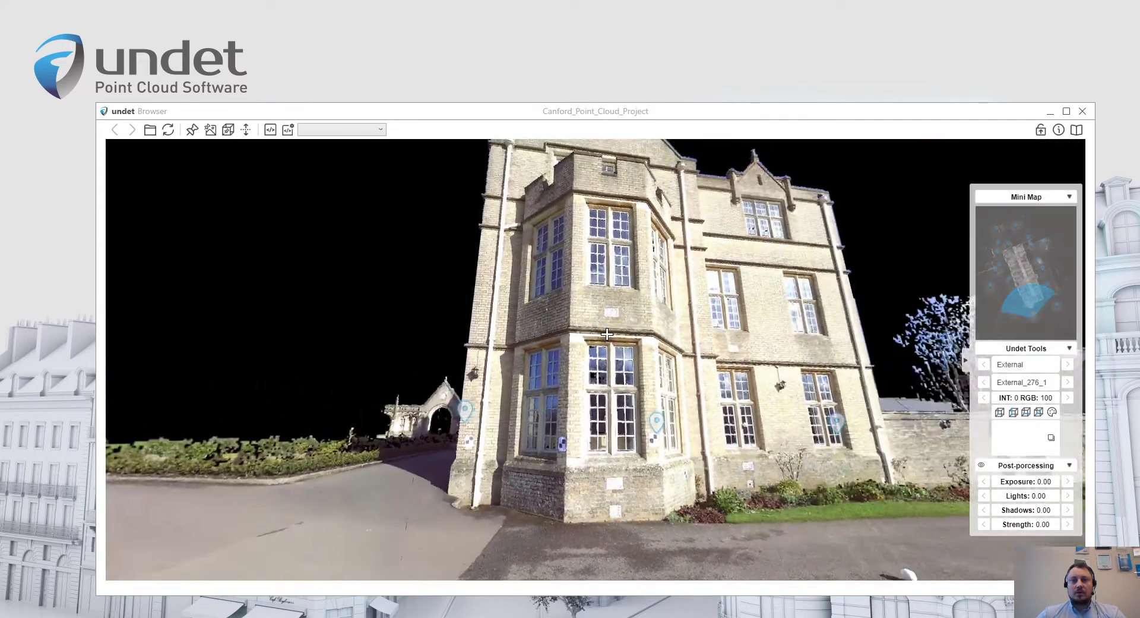
drag(606, 334, 504, 326)
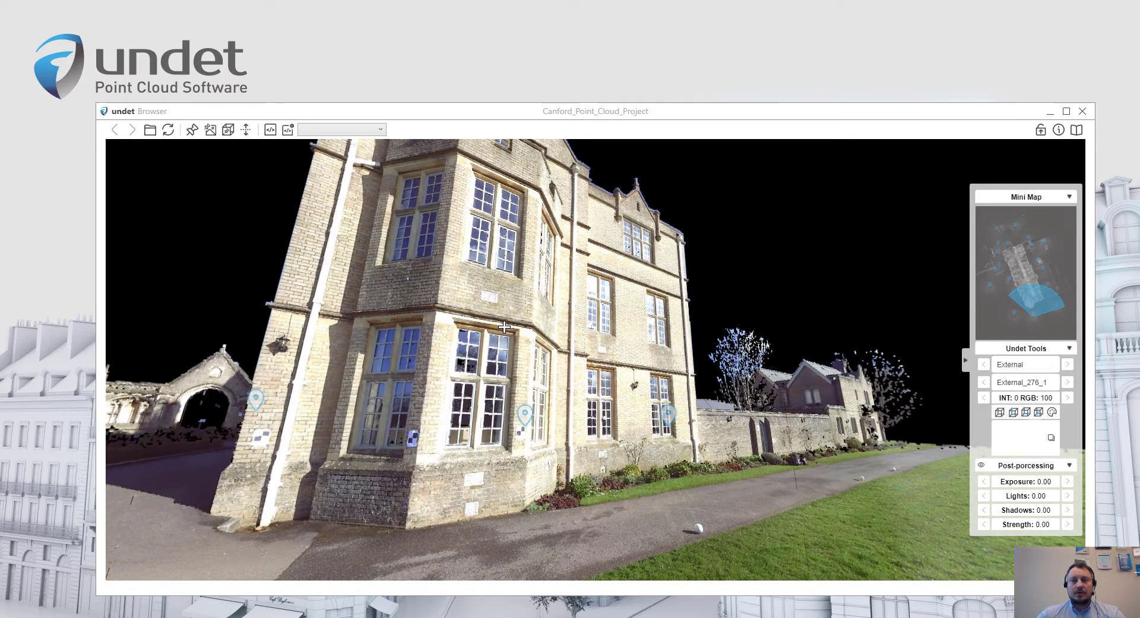
drag(504, 326, 499, 325)
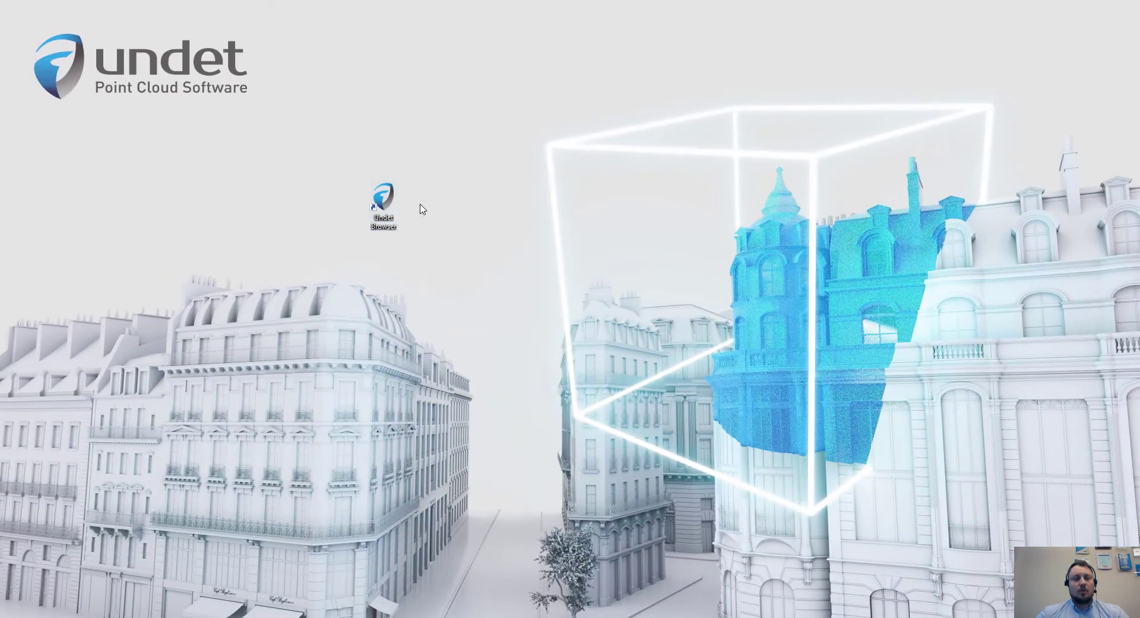
- Launch Undet Browser with Canford_Point_Cloud_Project.ipcp from the 4 Canford folder and maximize its window
click(381, 205)
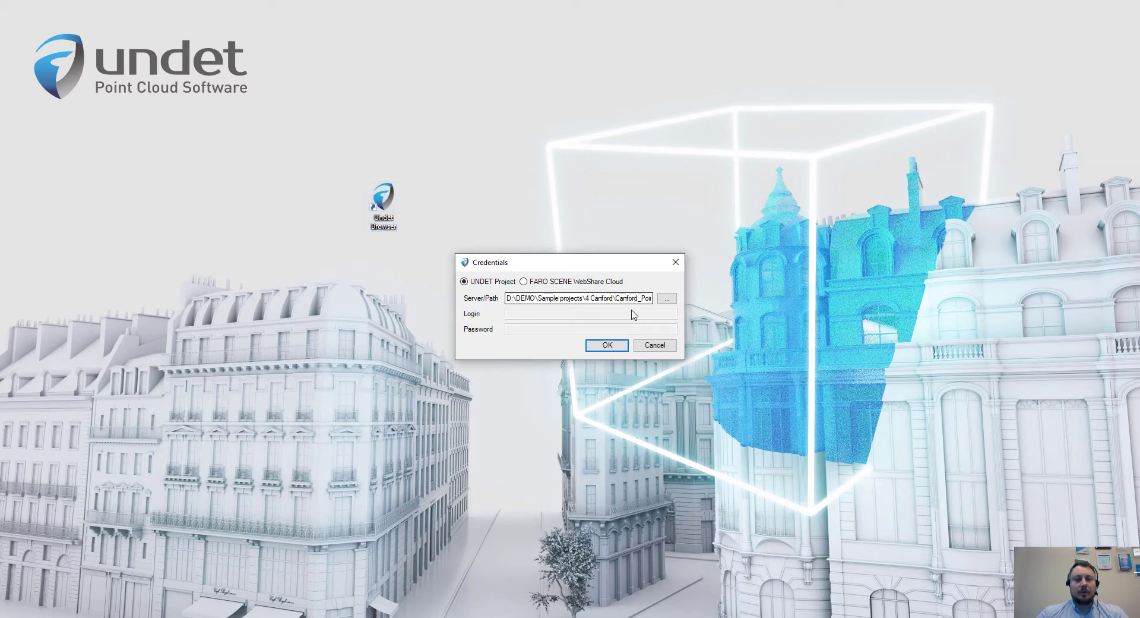
click(675, 302)
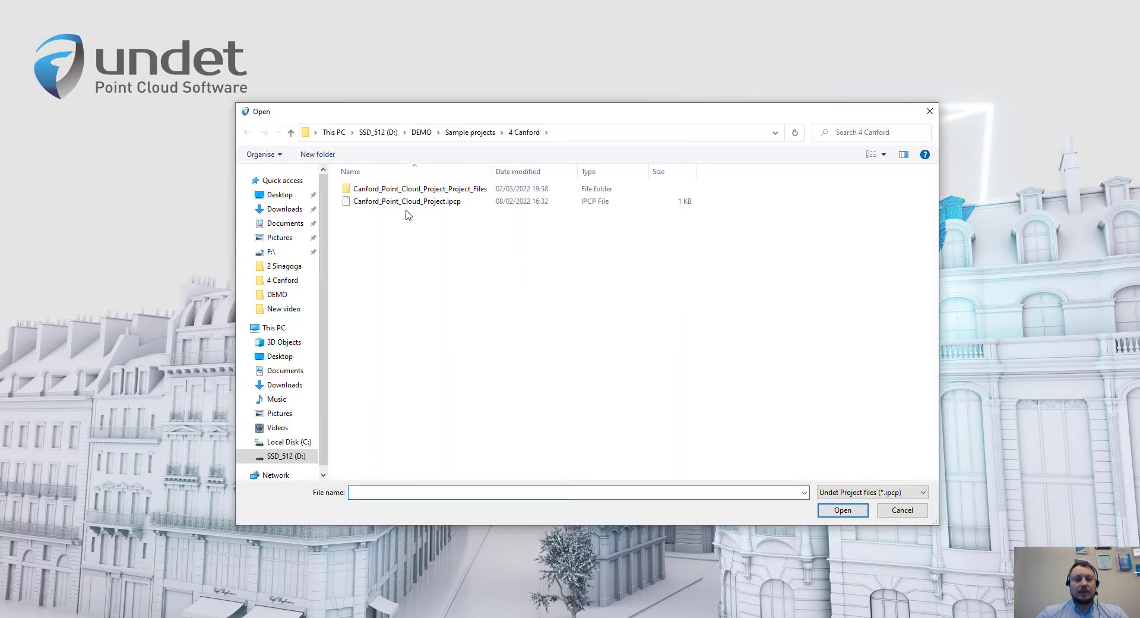
click(407, 205)
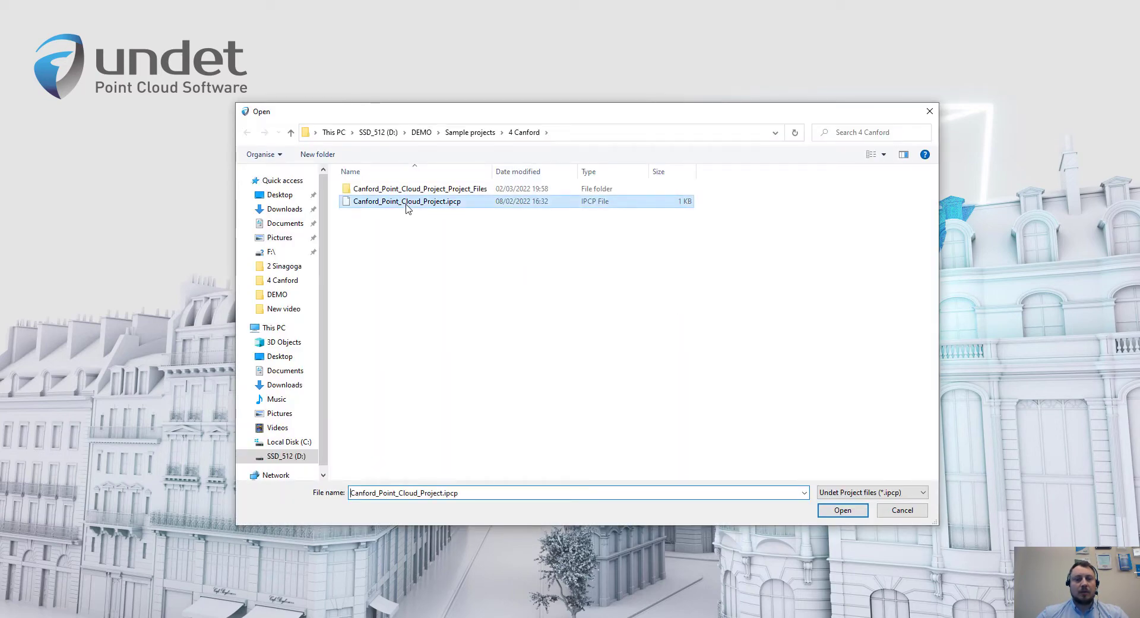
click(824, 512)
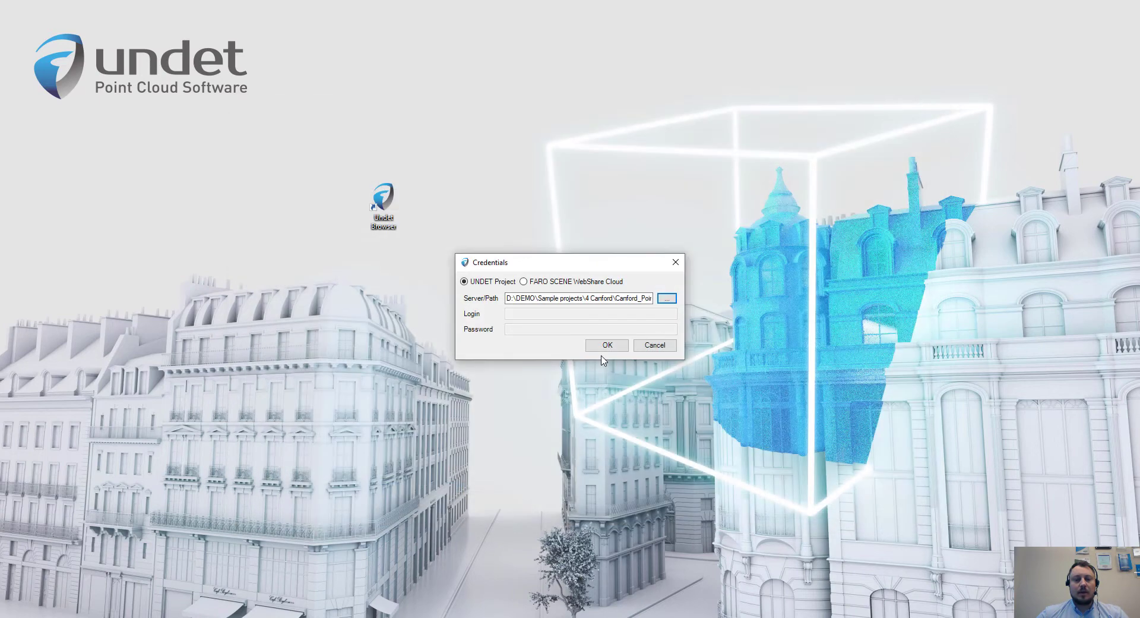
click(604, 348)
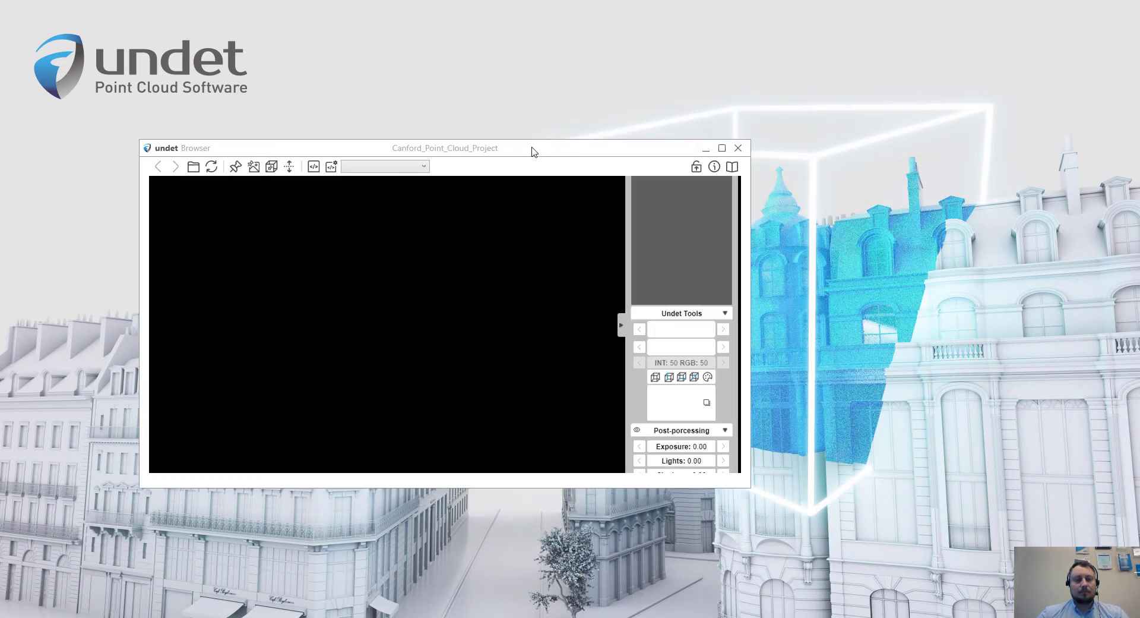
double_click(532, 147)
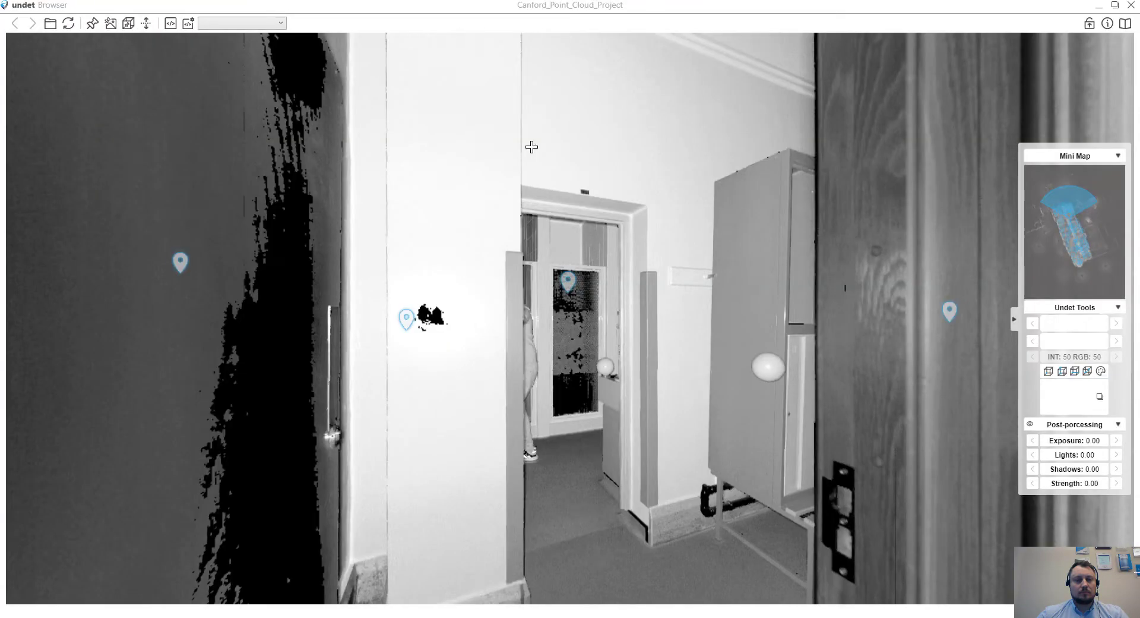
- Move from scan Ground_011_1 to Ground_016_1 and inspect the locker room's walls, ceiling and doorway
mouse_move(508, 294)
mouse_down()
mouse_move(638, 270)
mouse_move(285, 285)
mouse_up()
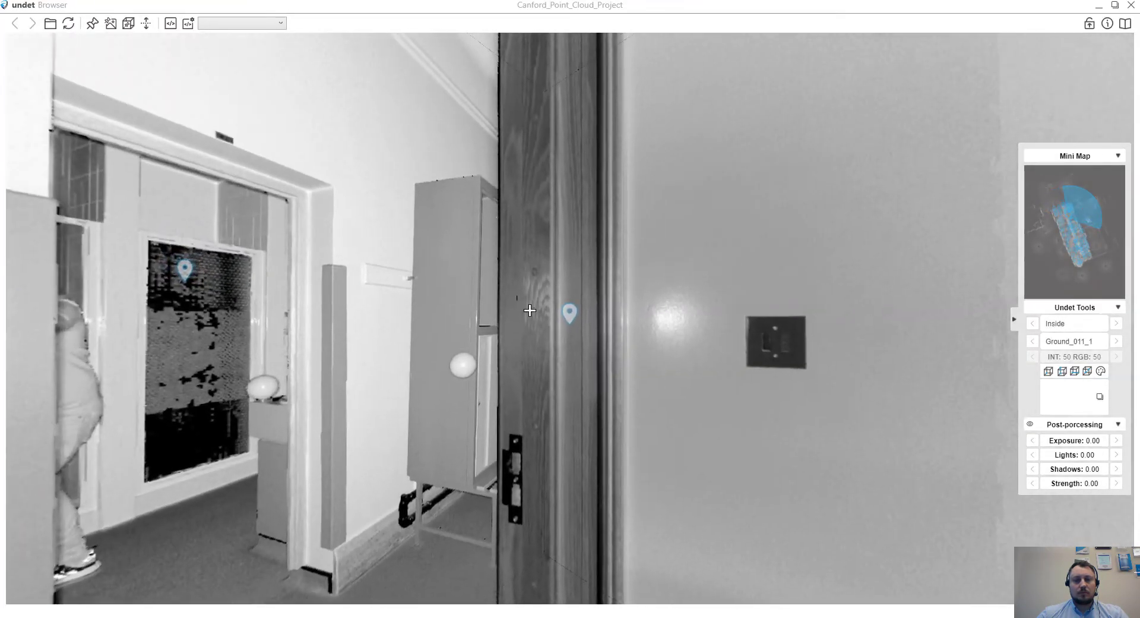
click(571, 312)
drag(476, 327, 623, 296)
drag(733, 232, 579, 285)
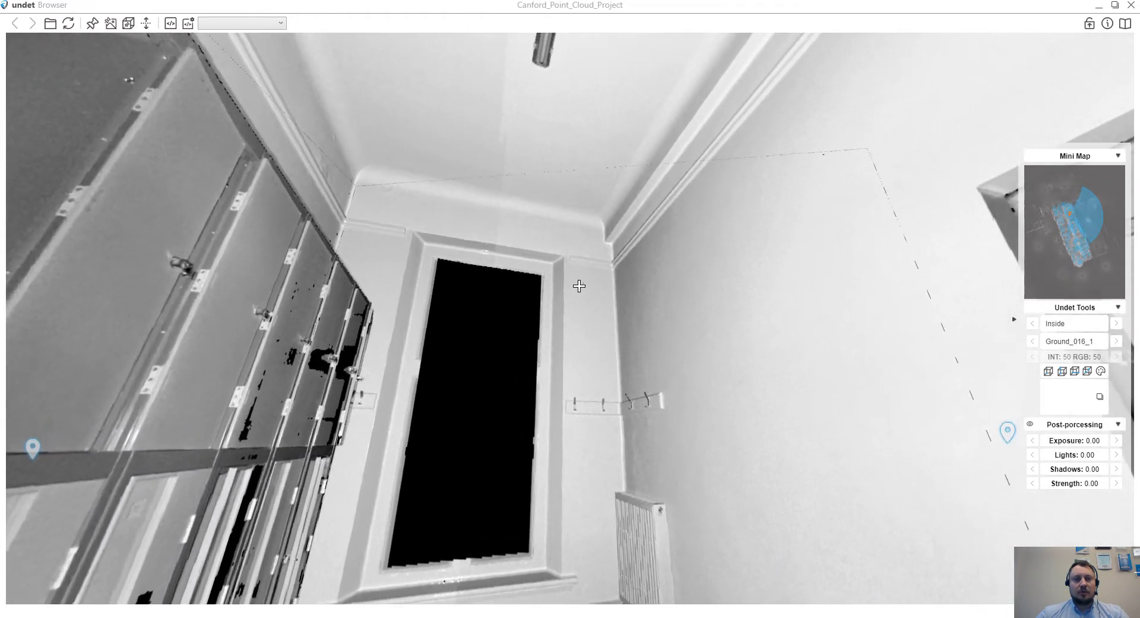
drag(767, 167, 507, 198)
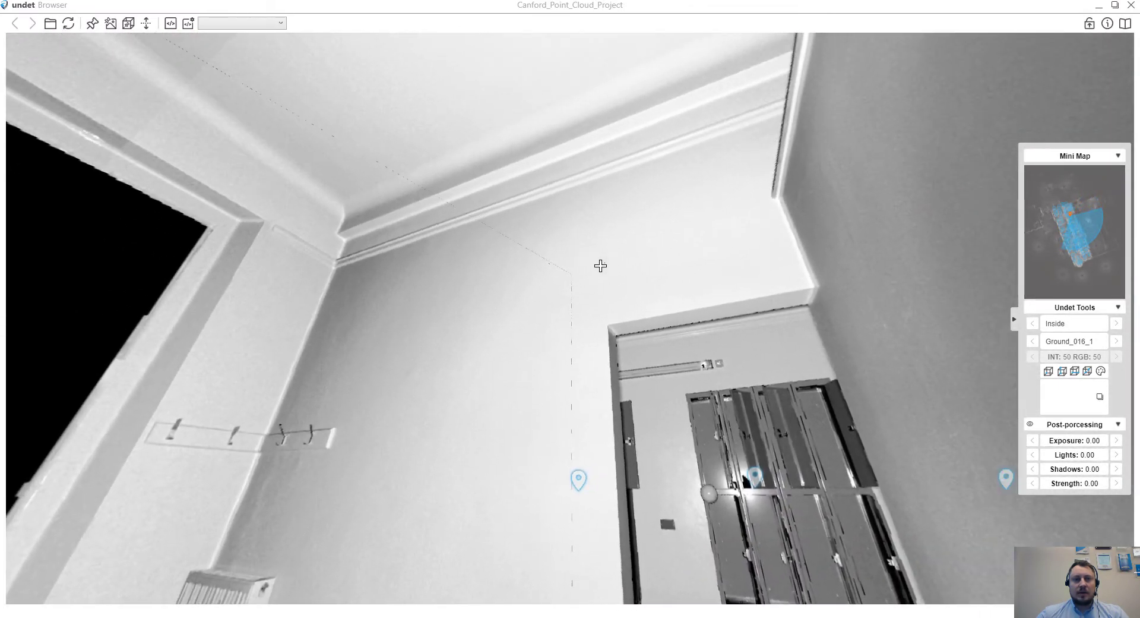
drag(600, 264, 614, 122)
mouse_move(626, 307)
mouse_down()
mouse_move(605, 266)
mouse_move(626, 297)
mouse_up()
- Move through interior scan Ground_020_1 to Ground_030_1, viewing the room with wall shelves and desk
click(461, 267)
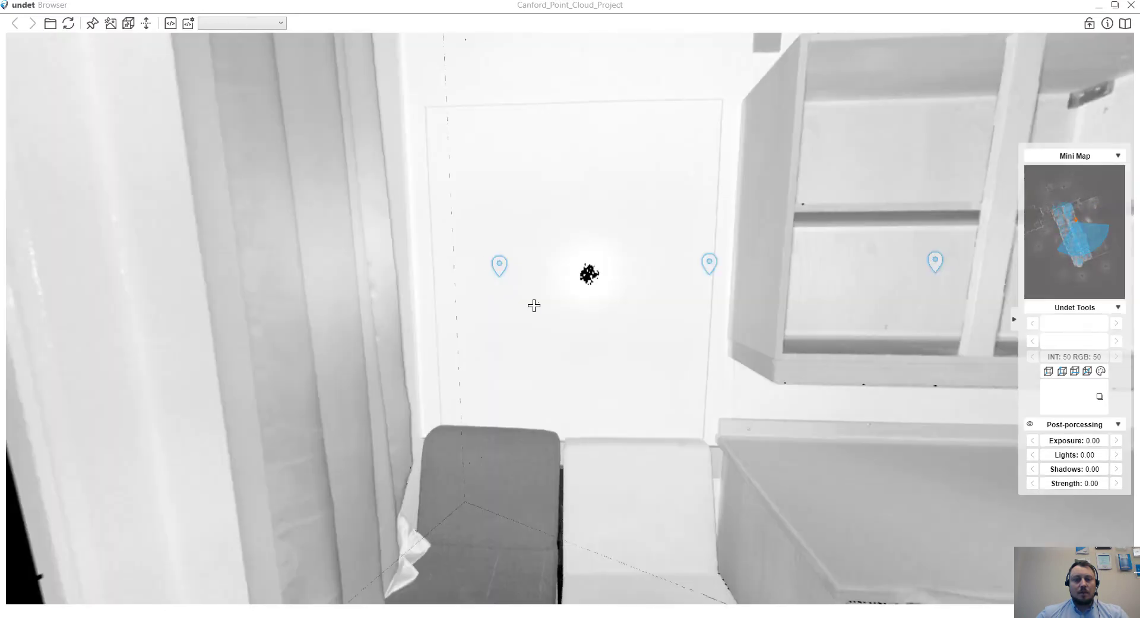
drag(612, 334, 446, 354)
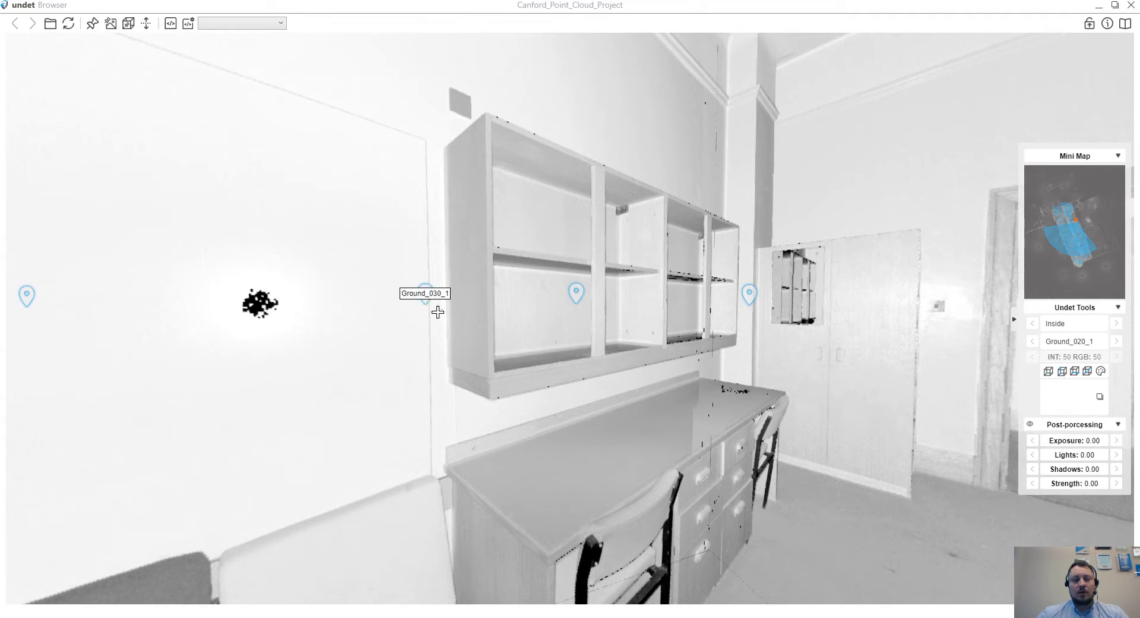
click(438, 312)
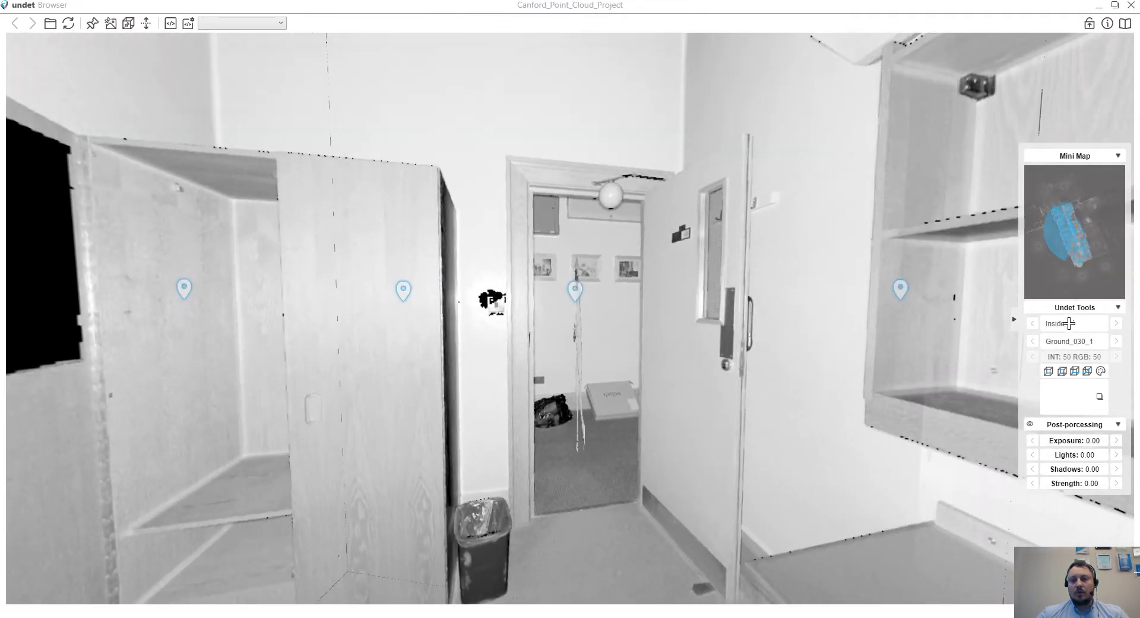
- Jump to scan Ground_077_1 on the overview map and look around the lounge with the piano and sofas
click(1049, 277)
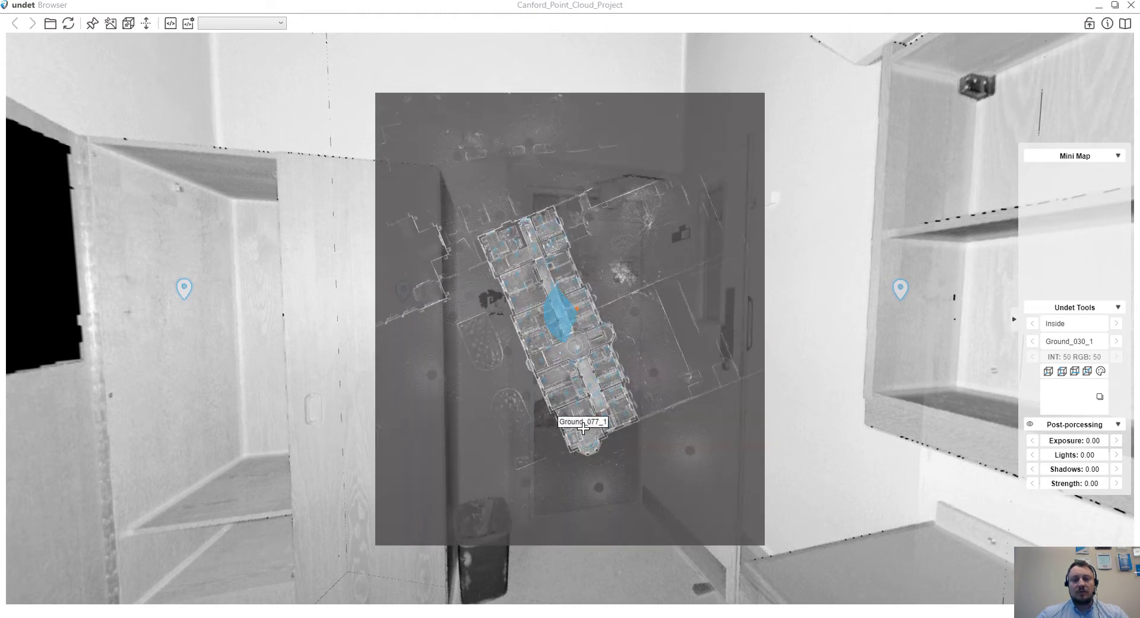
click(582, 427)
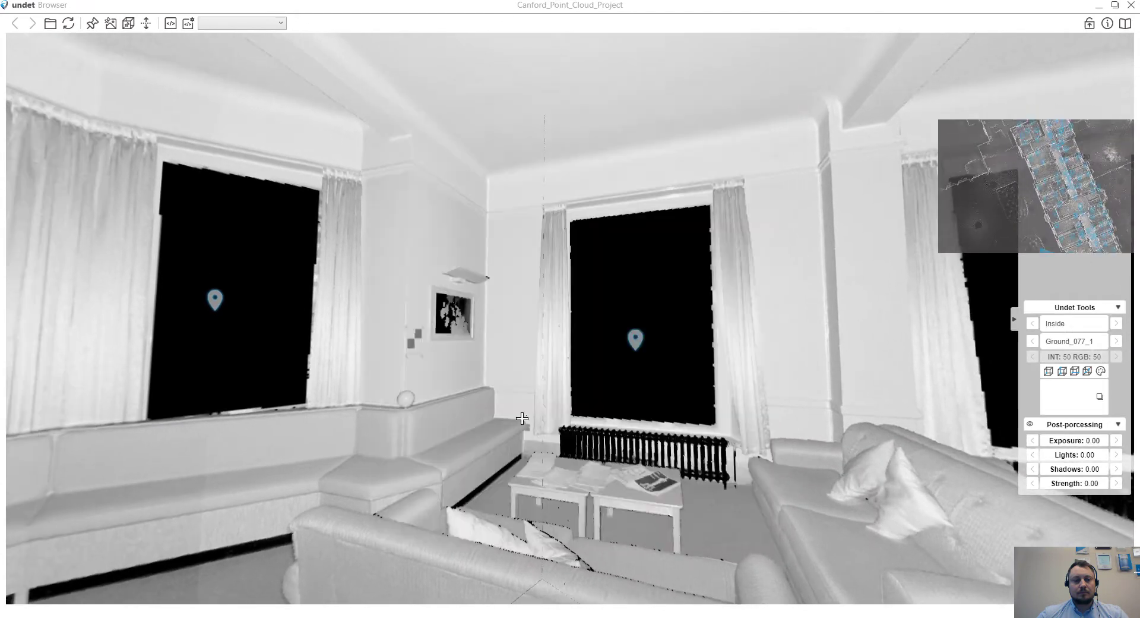
drag(522, 418, 205, 386)
drag(831, 427, 477, 450)
drag(830, 468, 569, 397)
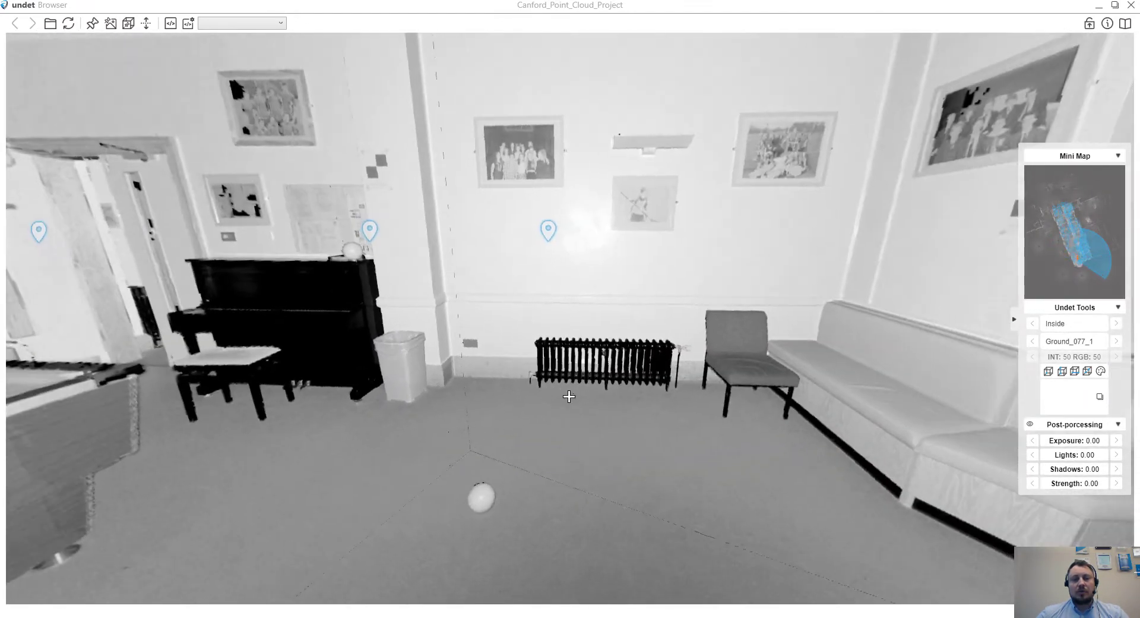
drag(680, 394, 584, 386)
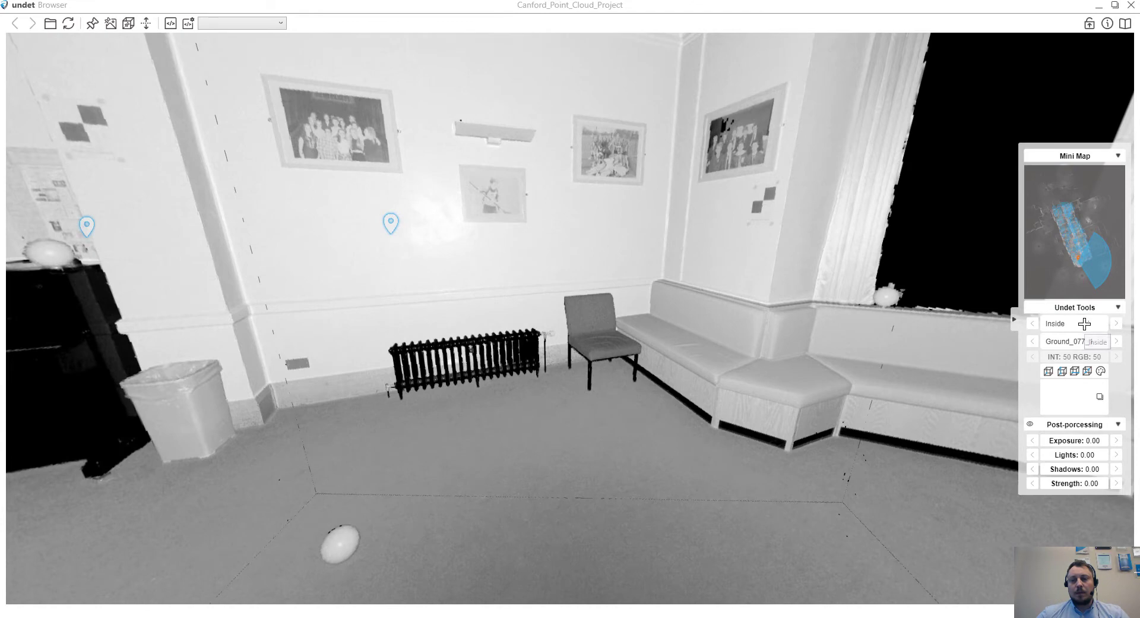
- Switch the displayed scan group from Inside to External and turn the view towards the parked van
click(1085, 323)
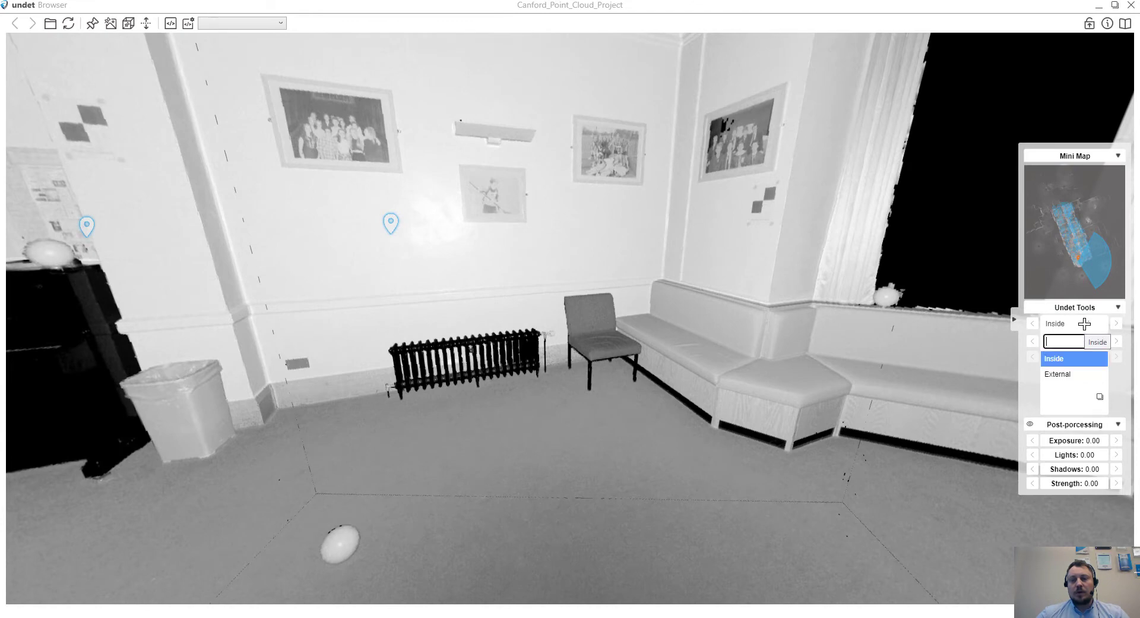
click(1065, 374)
drag(433, 308, 785, 329)
drag(404, 335, 549, 348)
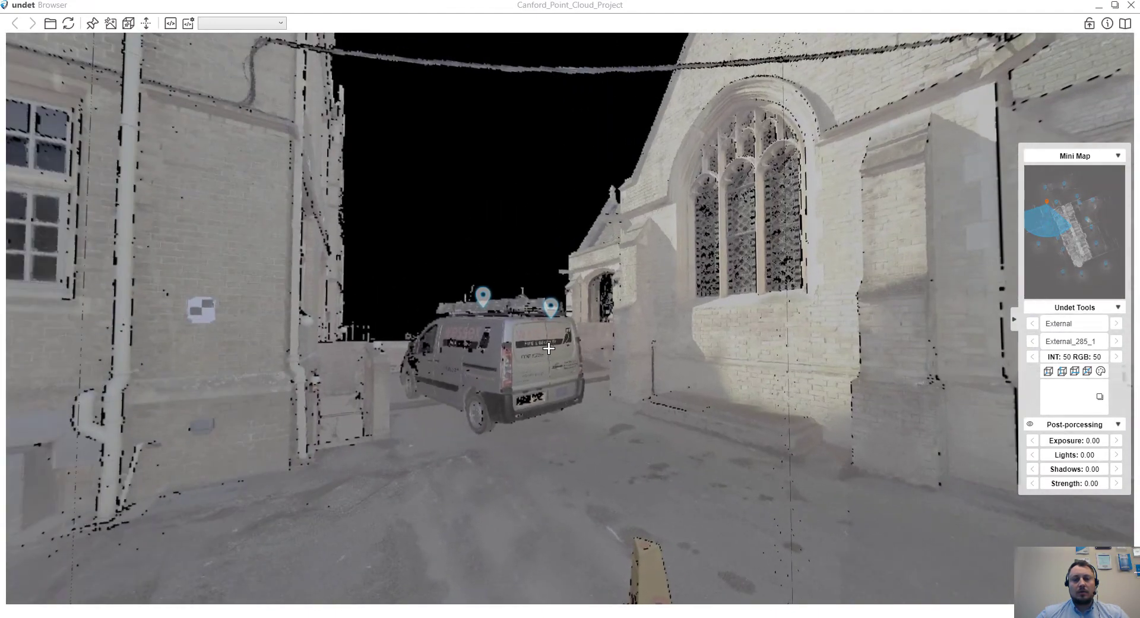
- Move through the exterior scans to External_271_1 and face the building's front facade
click(555, 309)
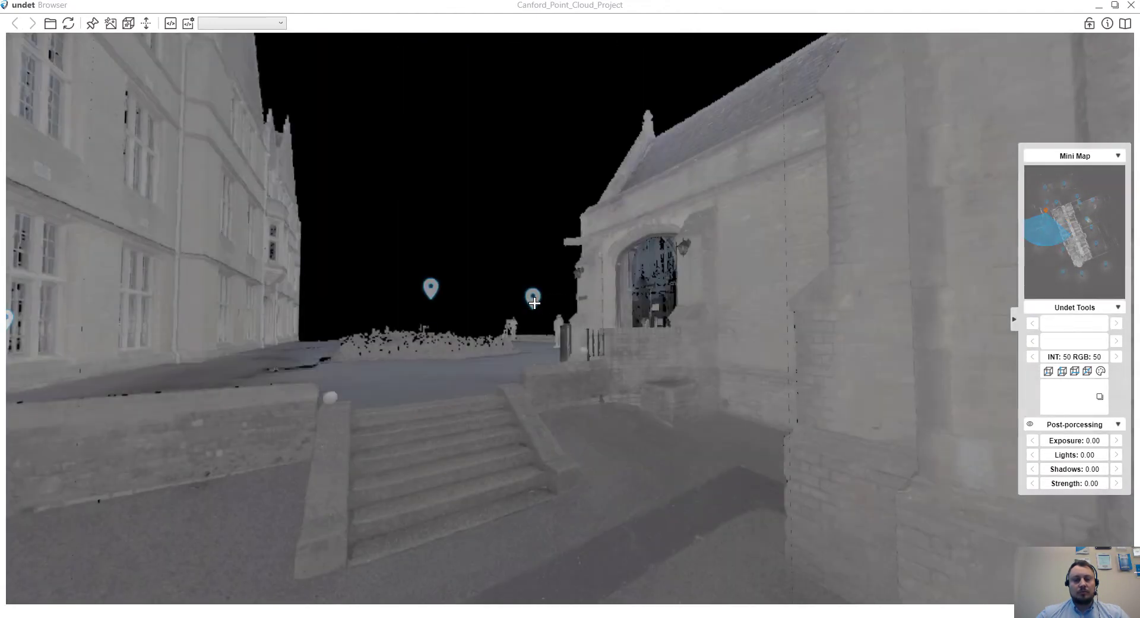
click(533, 302)
drag(490, 328, 903, 351)
drag(549, 312, 549, 336)
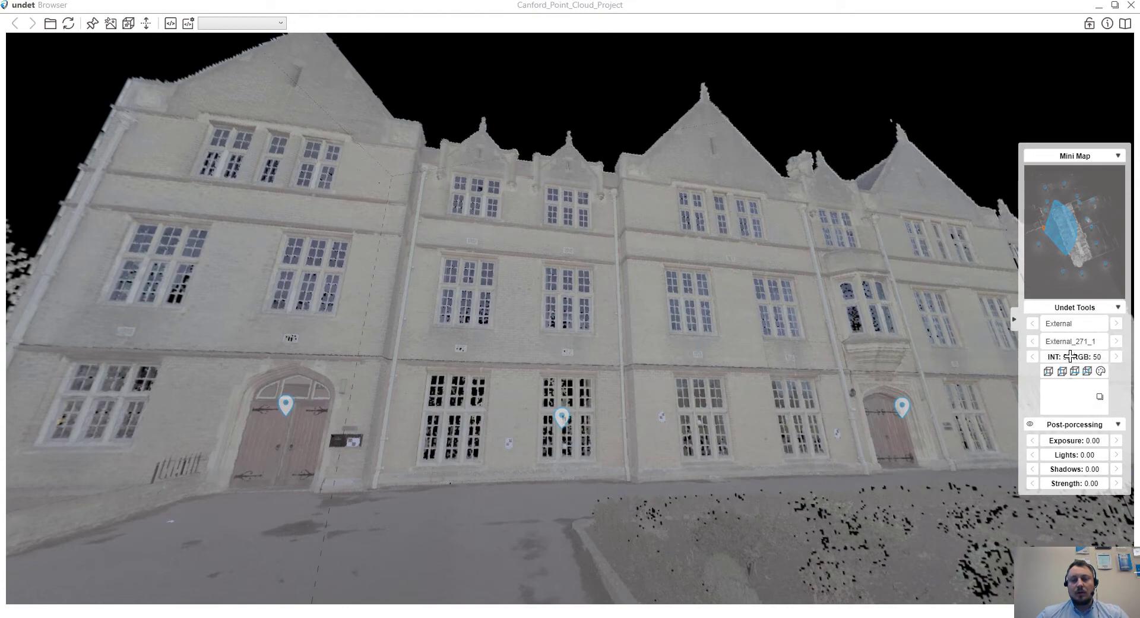
- Show the facade in full intensity (INT 100, RGB 0), then set the blend to full colour (INT 0, RGB 100)
drag(1086, 356, 1055, 356)
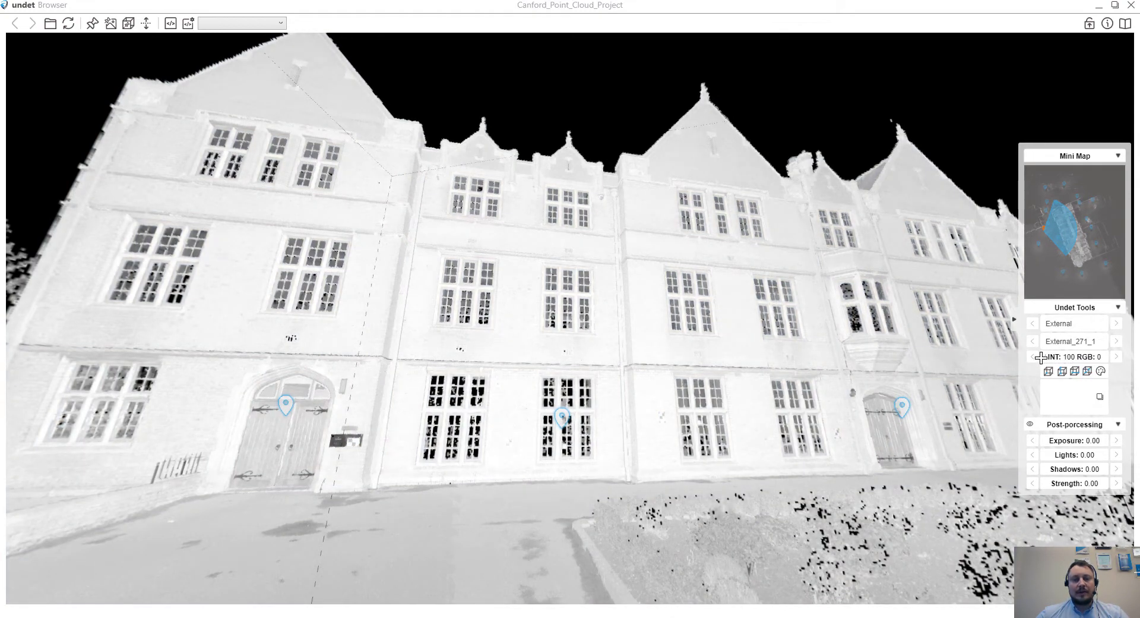
drag(1061, 357, 1105, 357)
click(593, 386)
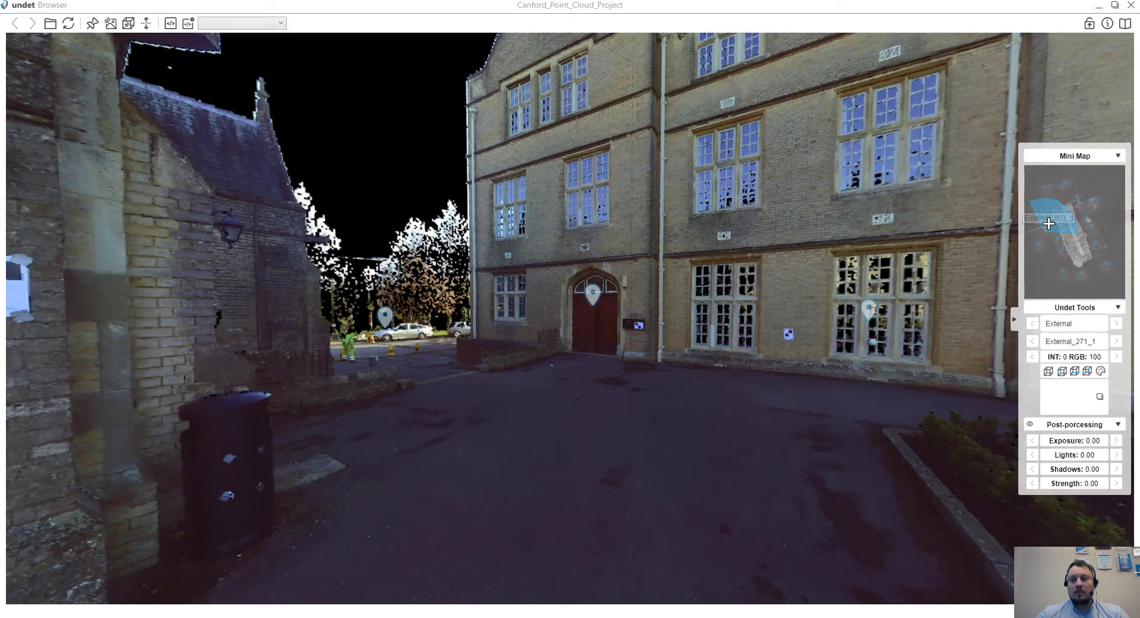
- Jump to the dark scan External_003_1 from the overview map and face the facade with the arched door
click(1050, 230)
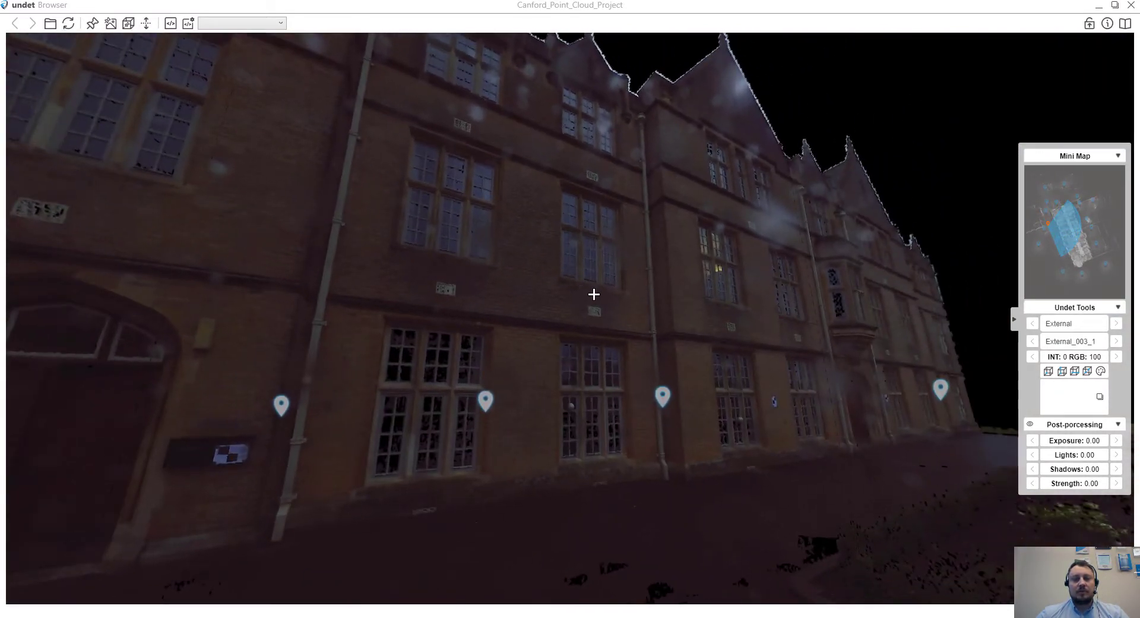
drag(593, 294, 767, 318)
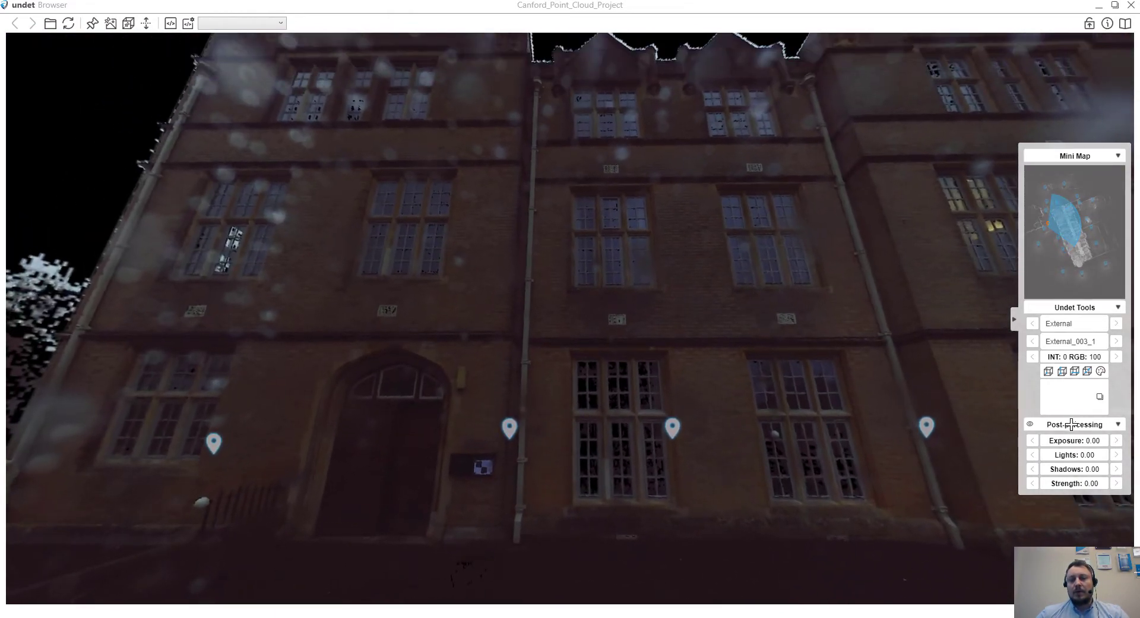
- Brighten scan External_003_1 with Exposure +2.43 and Lights +3.62, and inspect the facade around the arched door
mouse_move(1056, 457)
mouse_down()
mouse_move(1095, 456)
mouse_move(1096, 440)
mouse_move(1078, 455)
mouse_up()
drag(671, 318, 628, 282)
drag(558, 244, 738, 330)
drag(483, 308, 746, 249)
drag(557, 247, 430, 223)
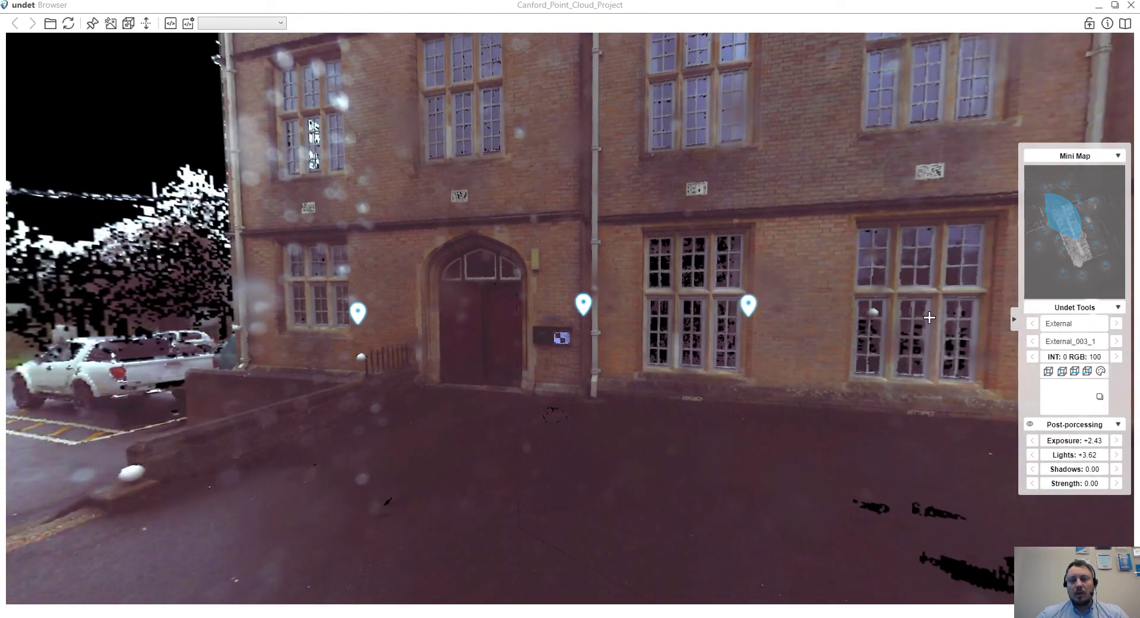
- Reset Exposure and Lights to 0.00 and turn the view towards the parking area
click(1076, 440)
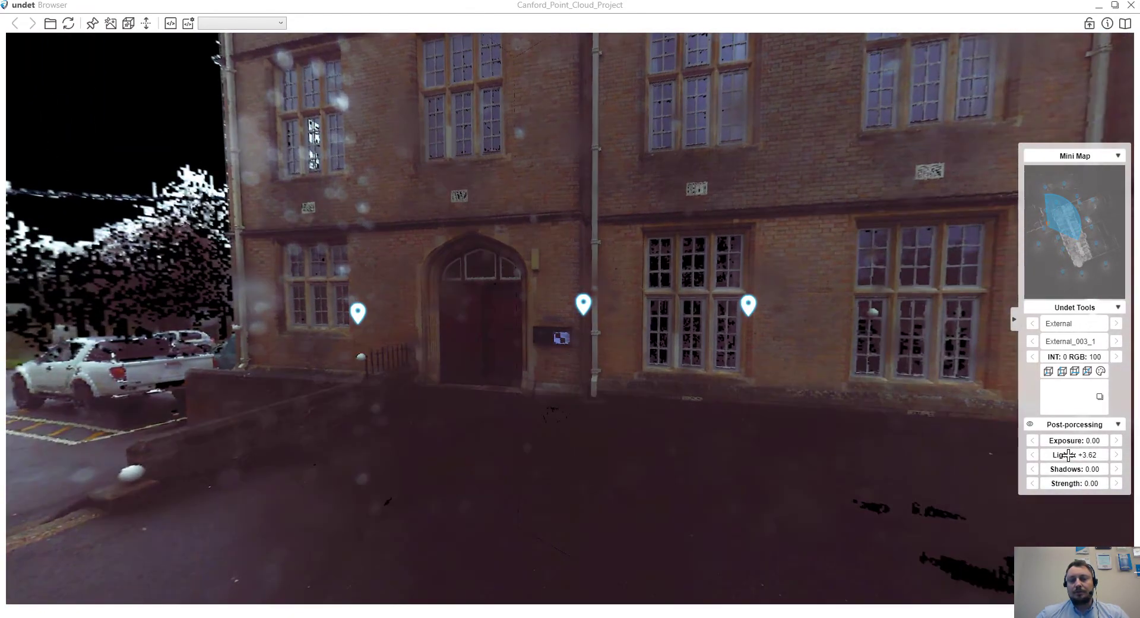
click(1068, 455)
drag(392, 256, 622, 301)
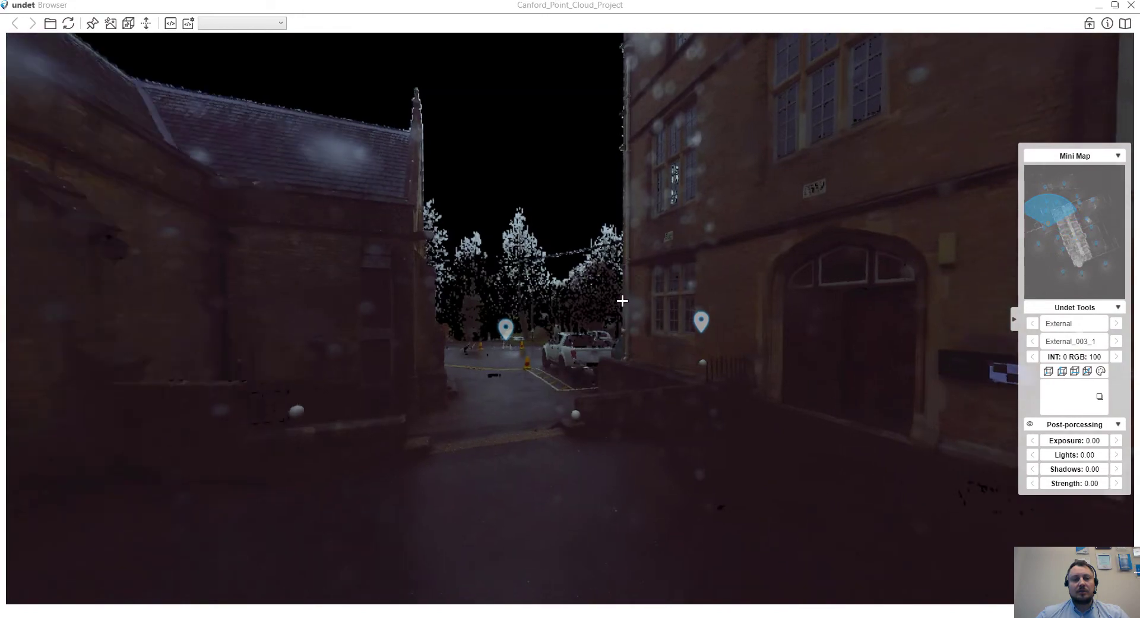
- Jump to scan External_002_1 and on to External_271_1, turning the view to face the building's gabled facade
mouse_move(679, 249)
mouse_down()
mouse_move(641, 306)
mouse_move(661, 276)
mouse_up()
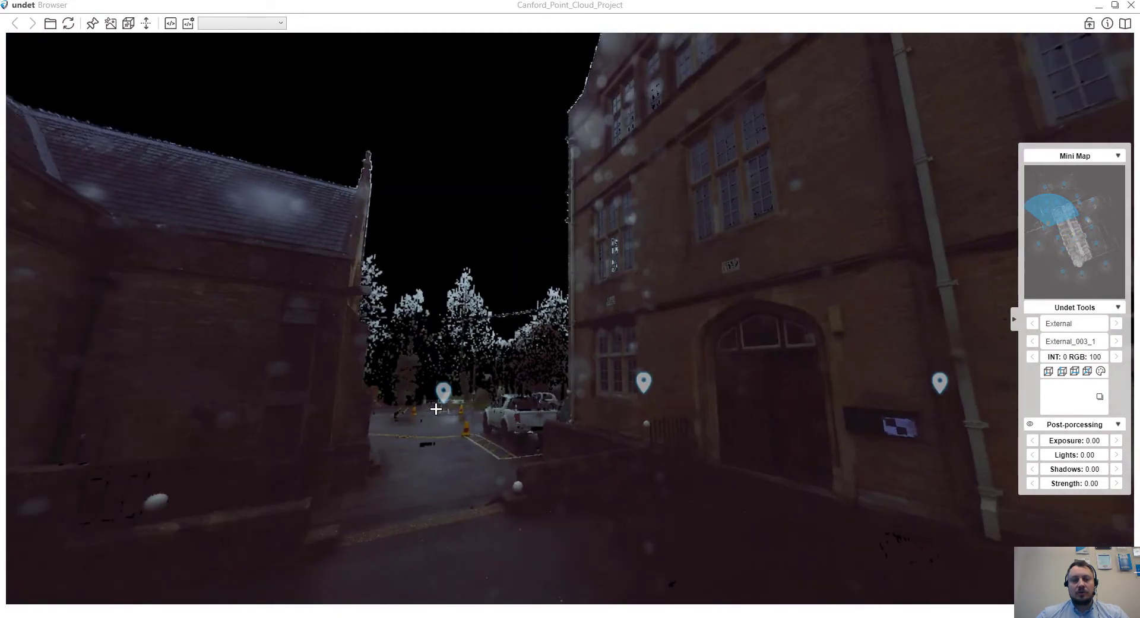
click(441, 395)
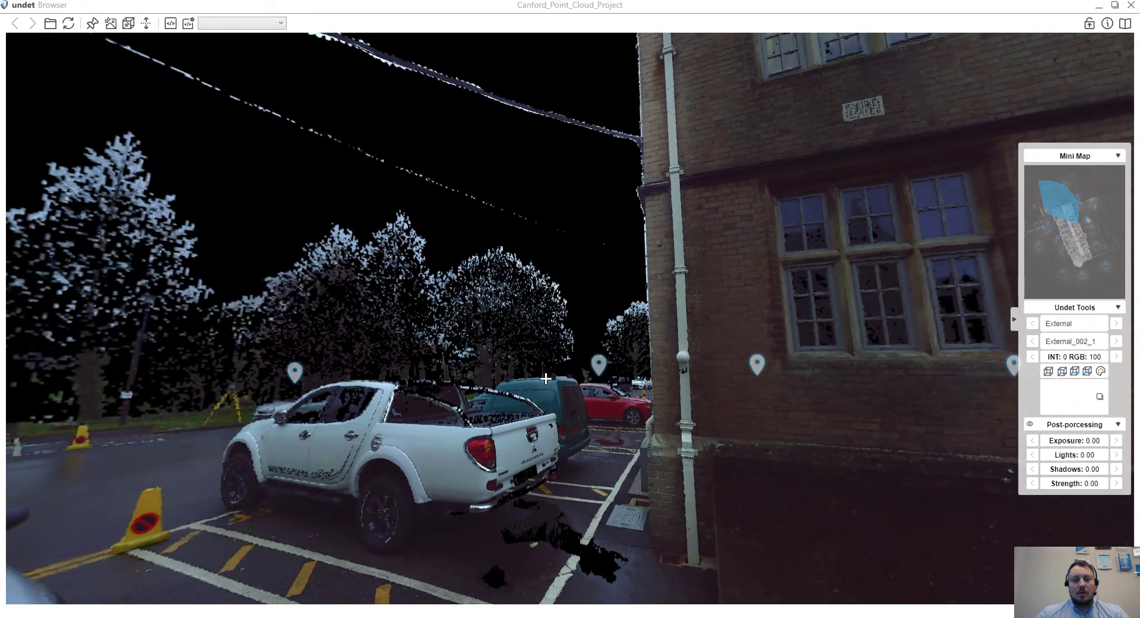
drag(486, 320, 669, 299)
click(670, 299)
drag(537, 356, 753, 328)
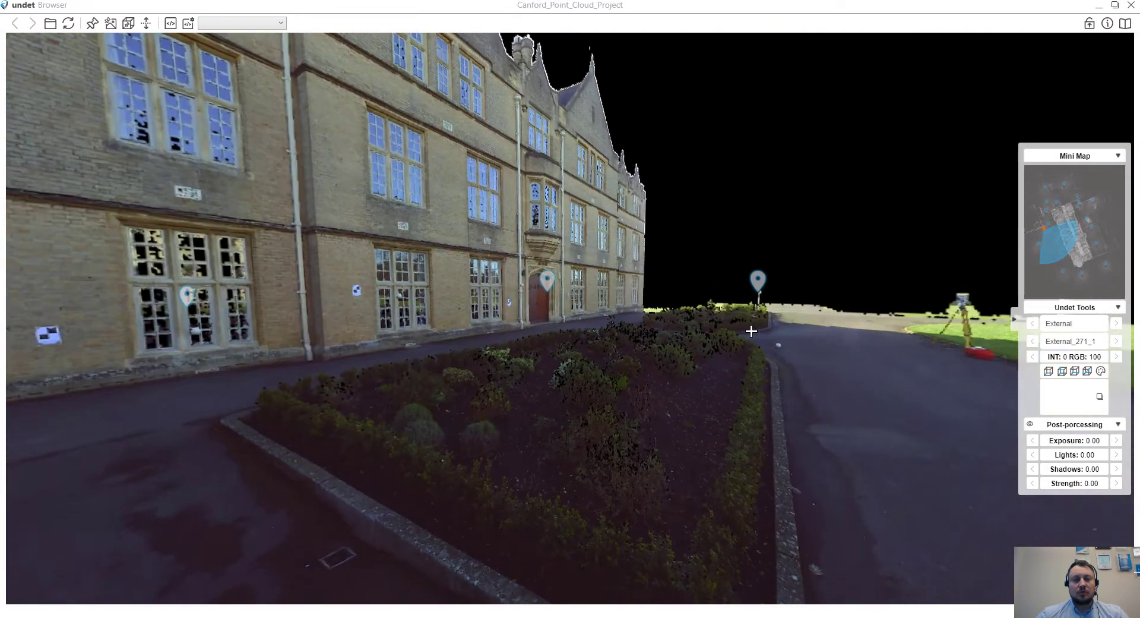
drag(552, 218, 969, 273)
- Switch to the Inside scan group and get the XYZ coordinates of points on the wall beside the doorway
click(1079, 323)
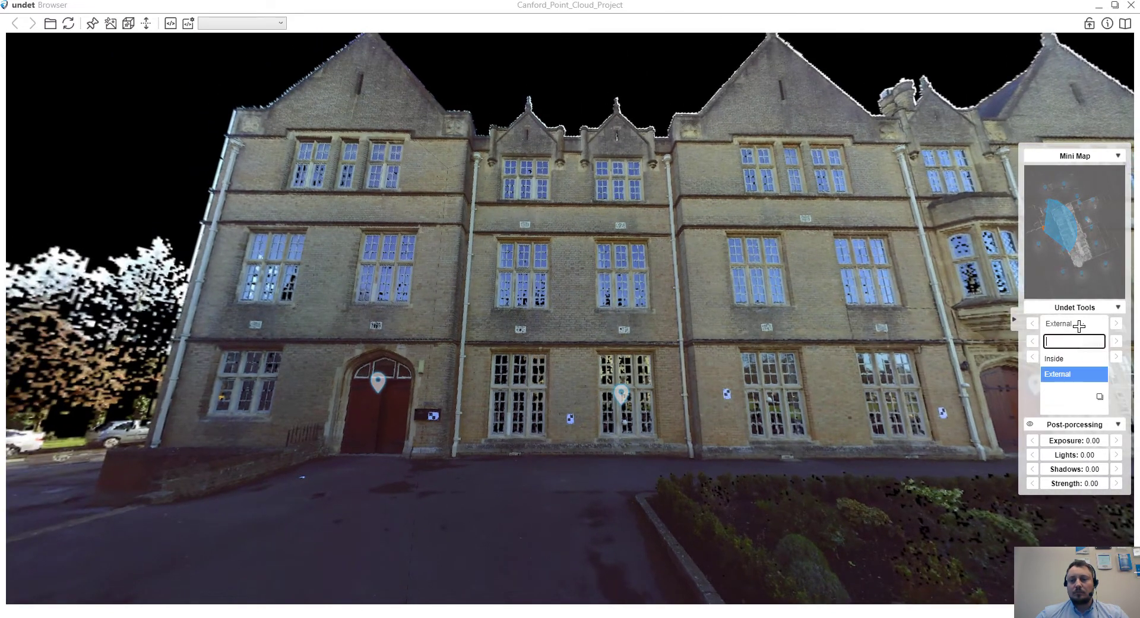
click(1063, 359)
drag(680, 264, 649, 260)
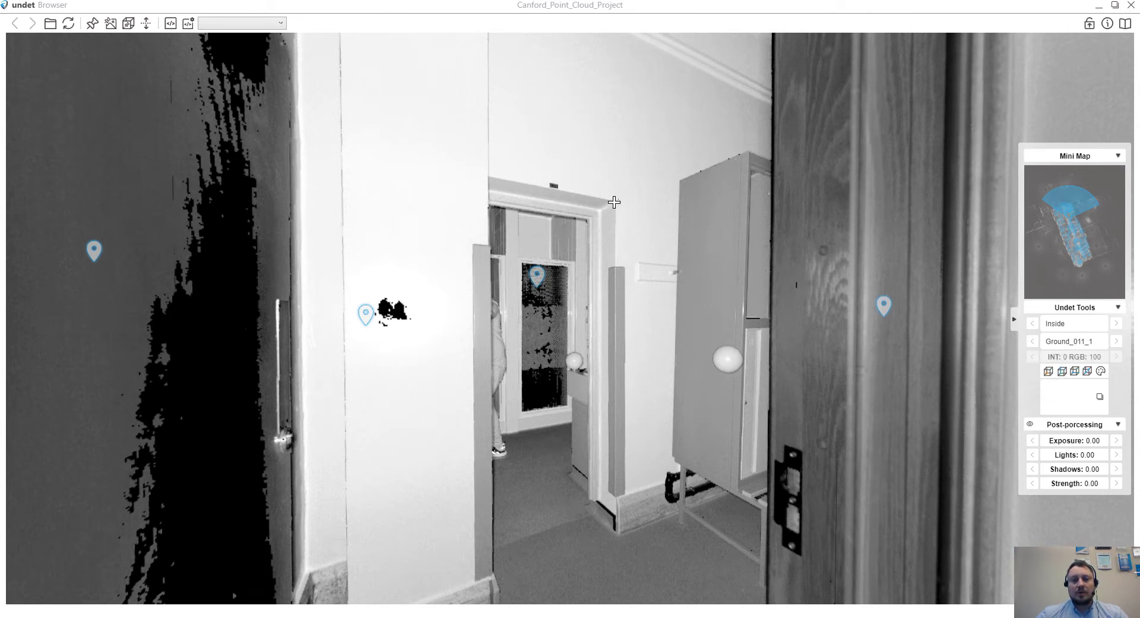
click(656, 287)
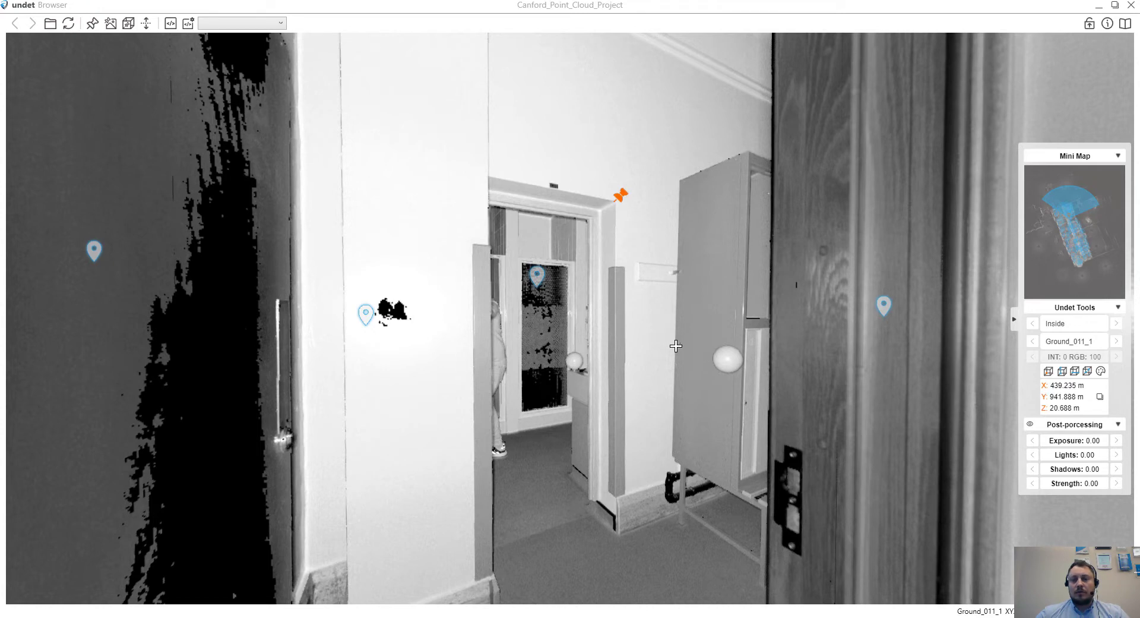
drag(629, 445, 623, 415)
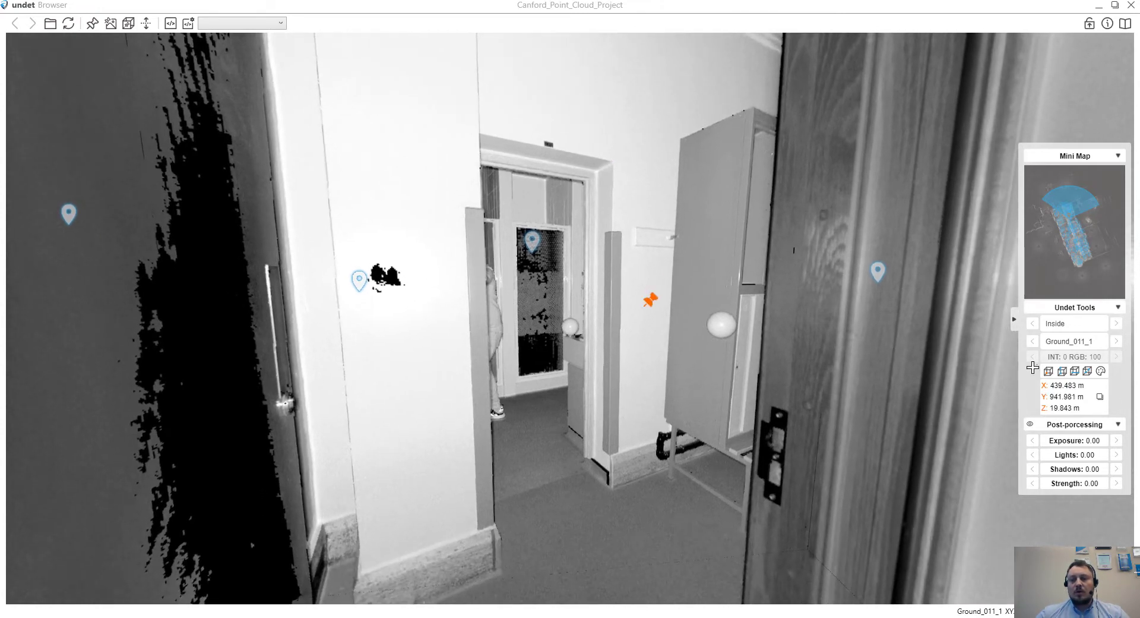
- Measure the vertical distance (Distance Z) from the top of the doorway frame to the floor
click(1061, 371)
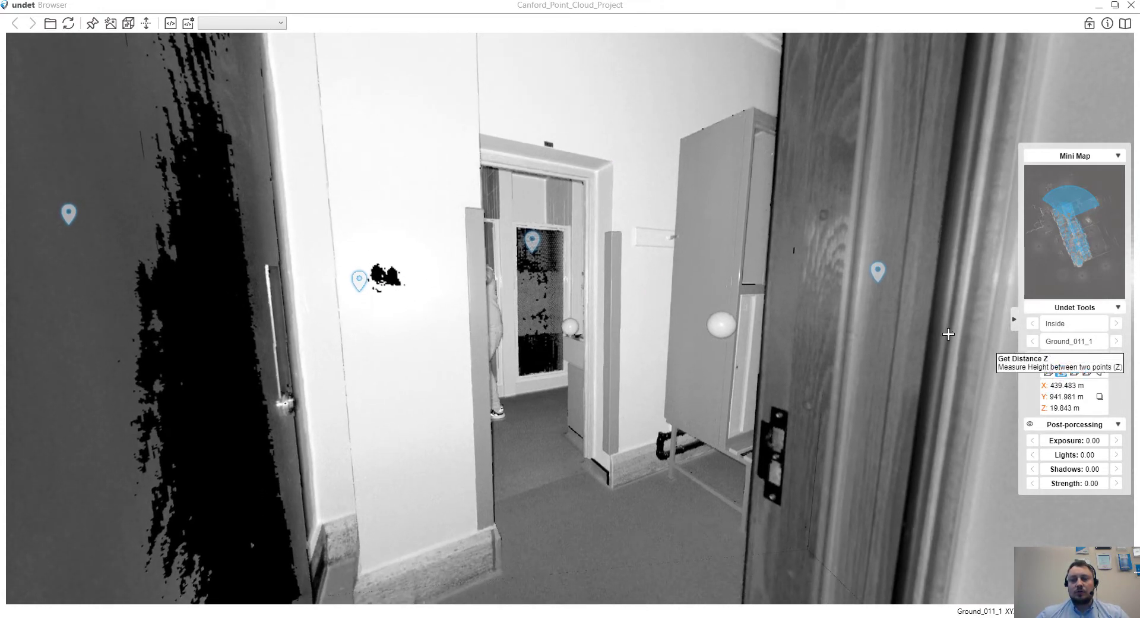
click(628, 518)
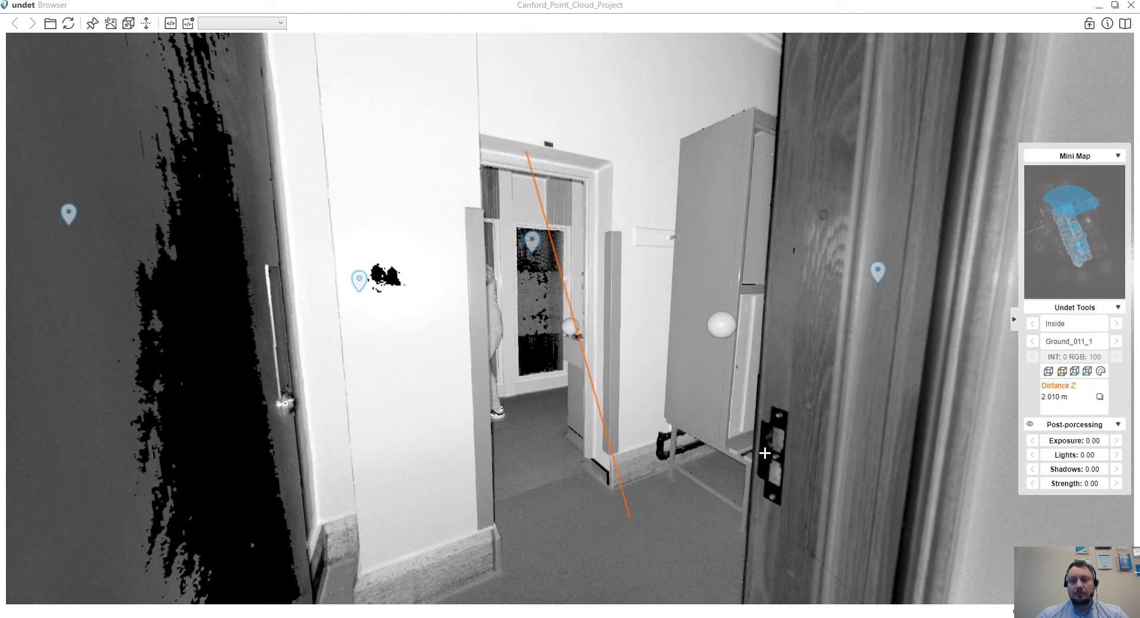
drag(656, 393, 573, 387)
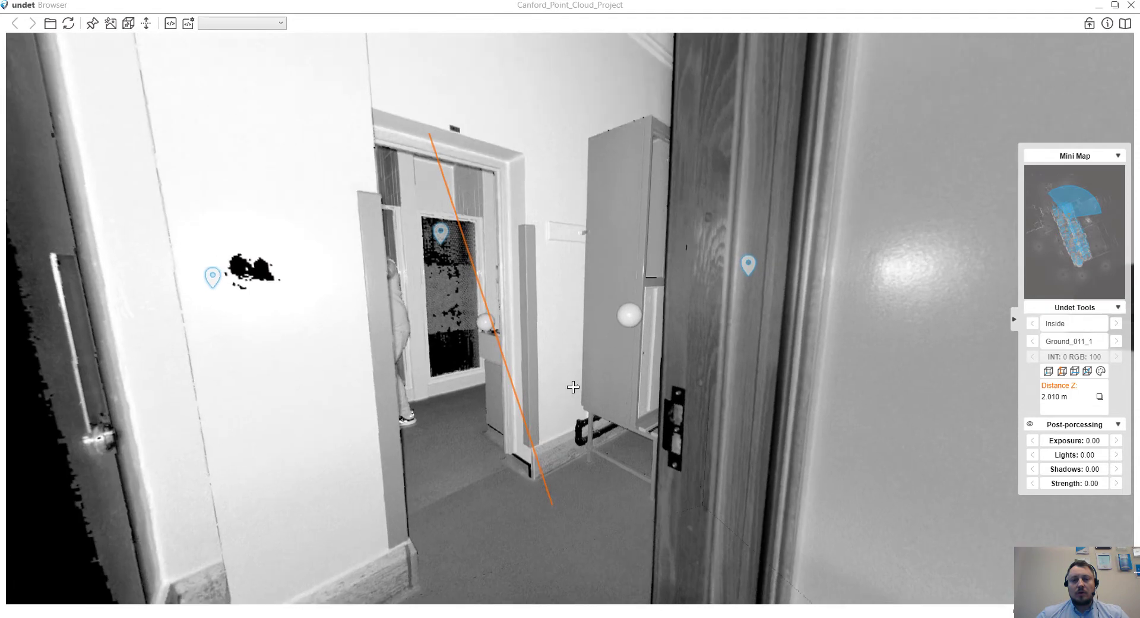
- Measure the Distance XYZ between two points in the interior scan
click(1087, 371)
scroll(694, 127, up, 1)
scroll(694, 127, up, 2)
- Look around the corridor in scan Ground_018_1 and jump to scan Ground_008_1 in the room with the desks
drag(694, 127, 632, 234)
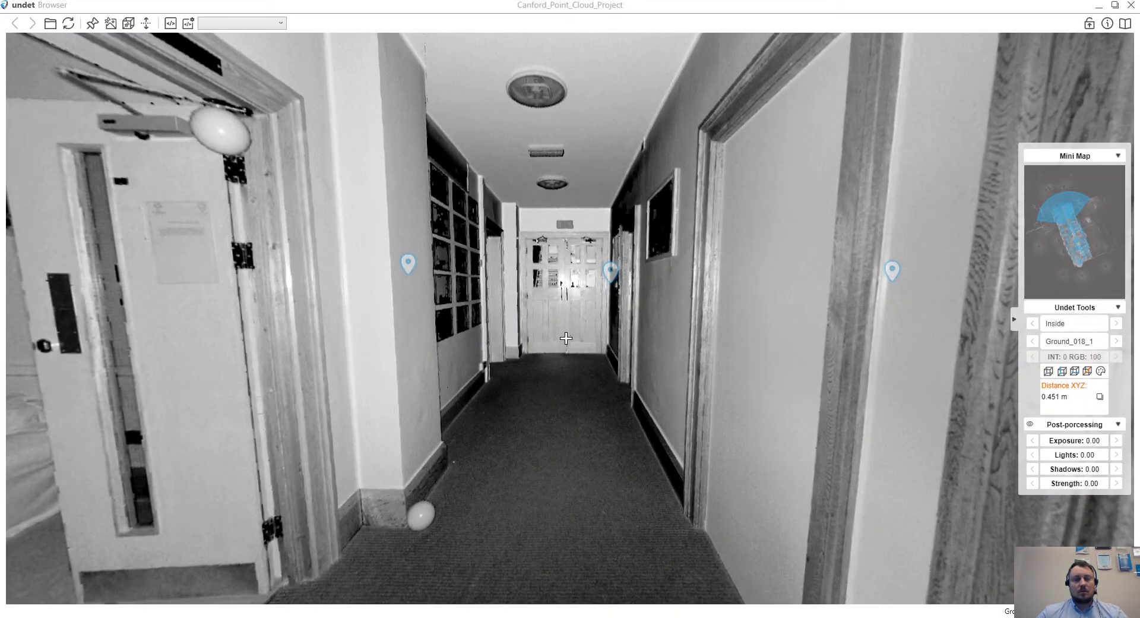
drag(565, 337, 741, 360)
drag(439, 362, 599, 374)
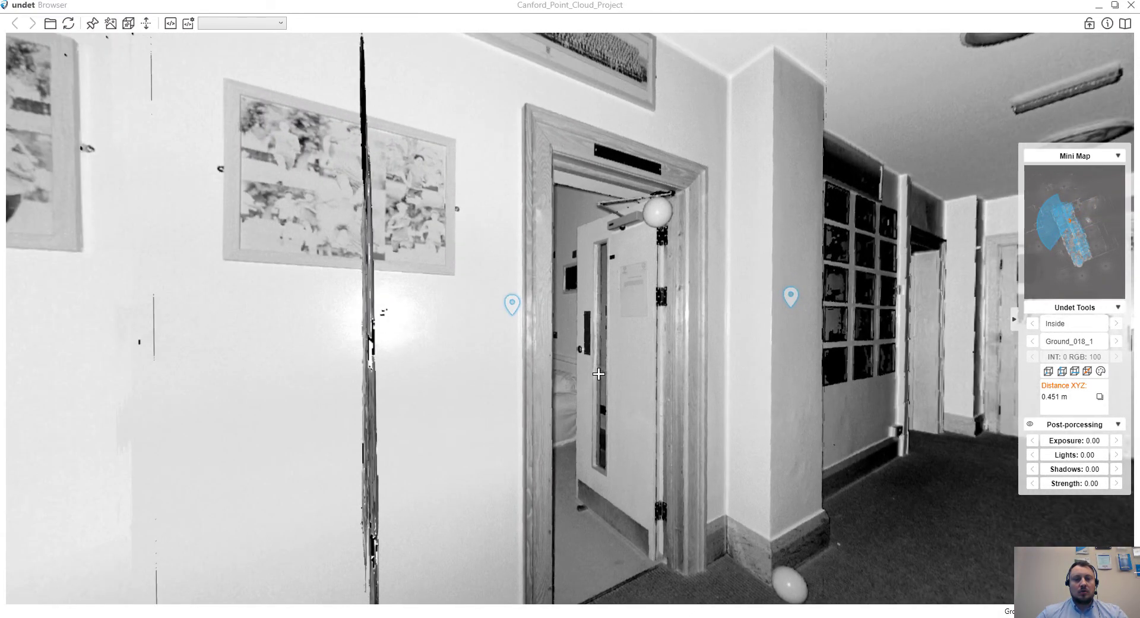
click(511, 303)
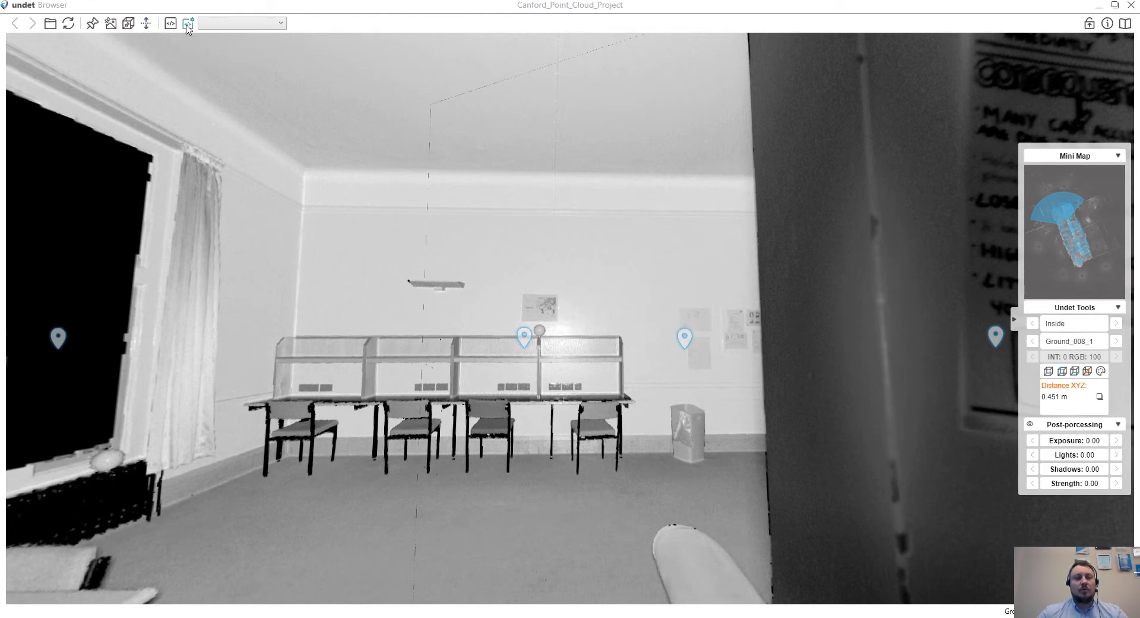
- Examine the scripts that pass picked point coordinates to the AutoCAD command line, and close the script options
click(188, 24)
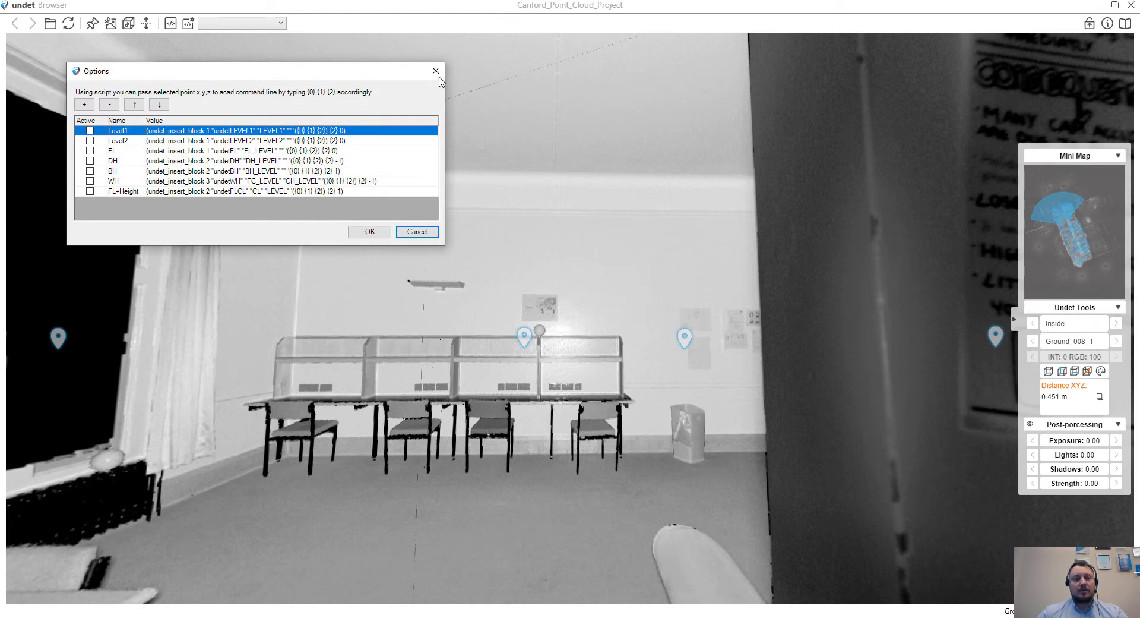
click(377, 233)
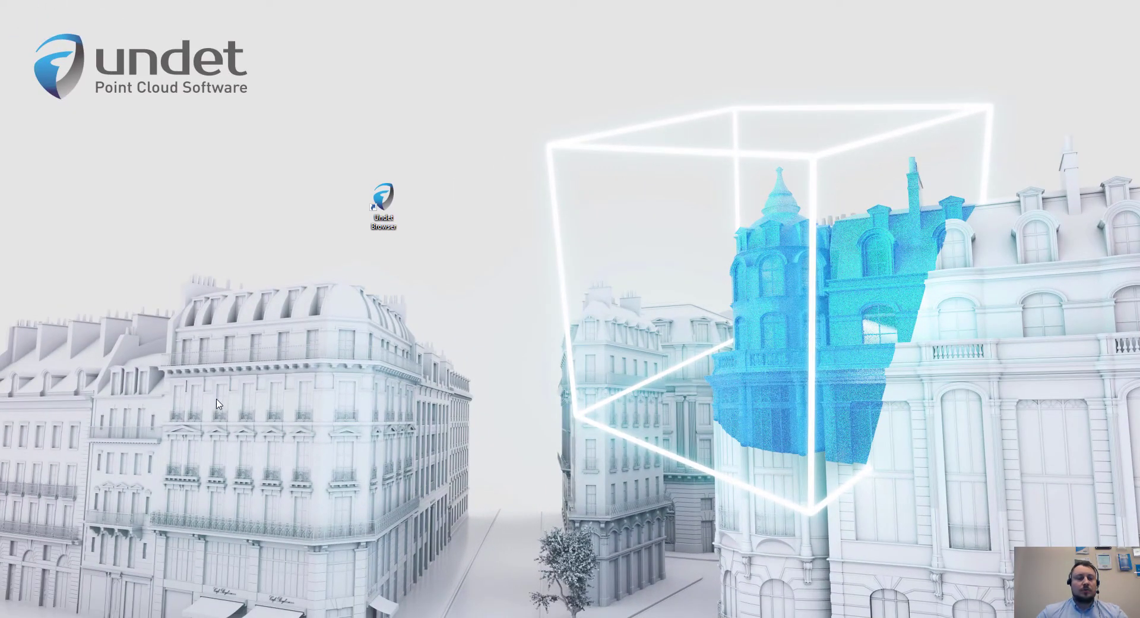
- Launch Undet Indexer and start a new project
click(16, 612)
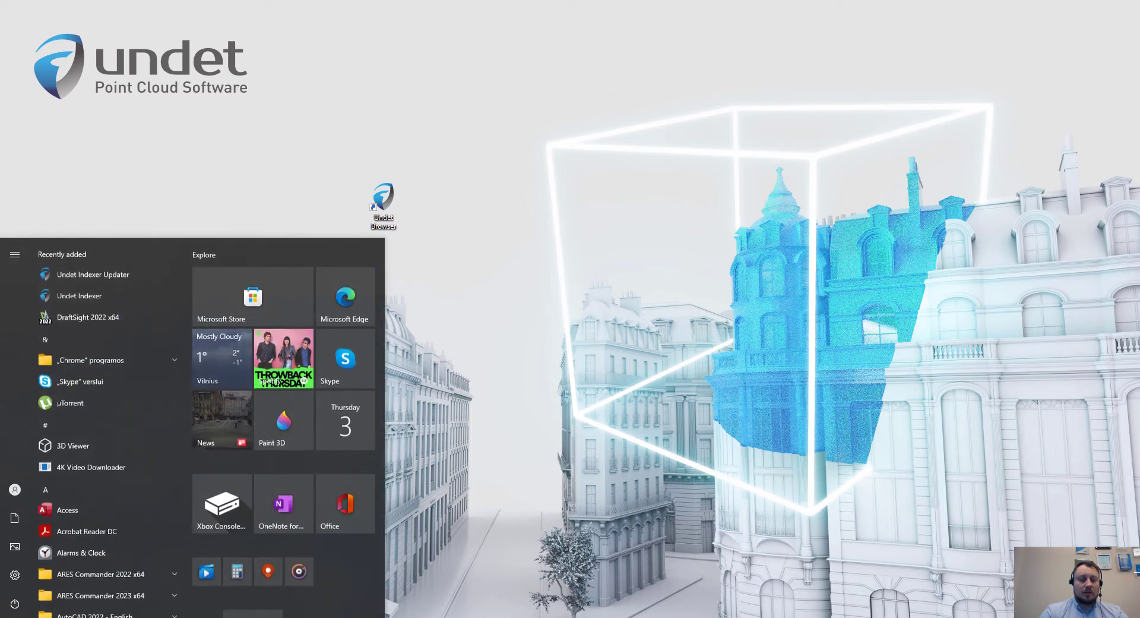
text(in)
click(139, 291)
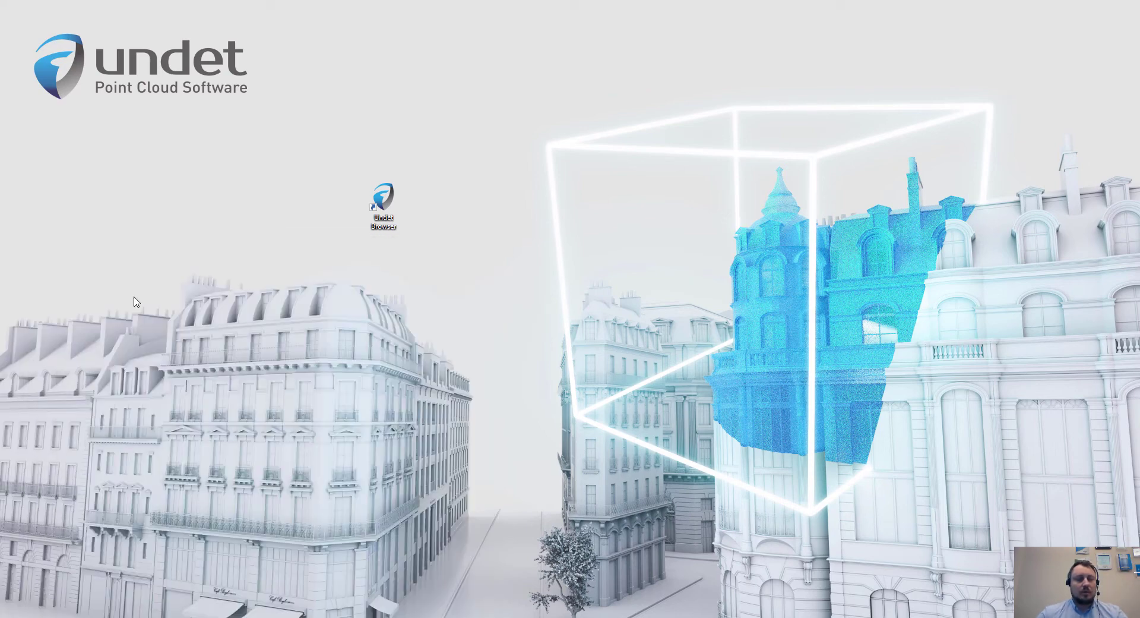
click(375, 300)
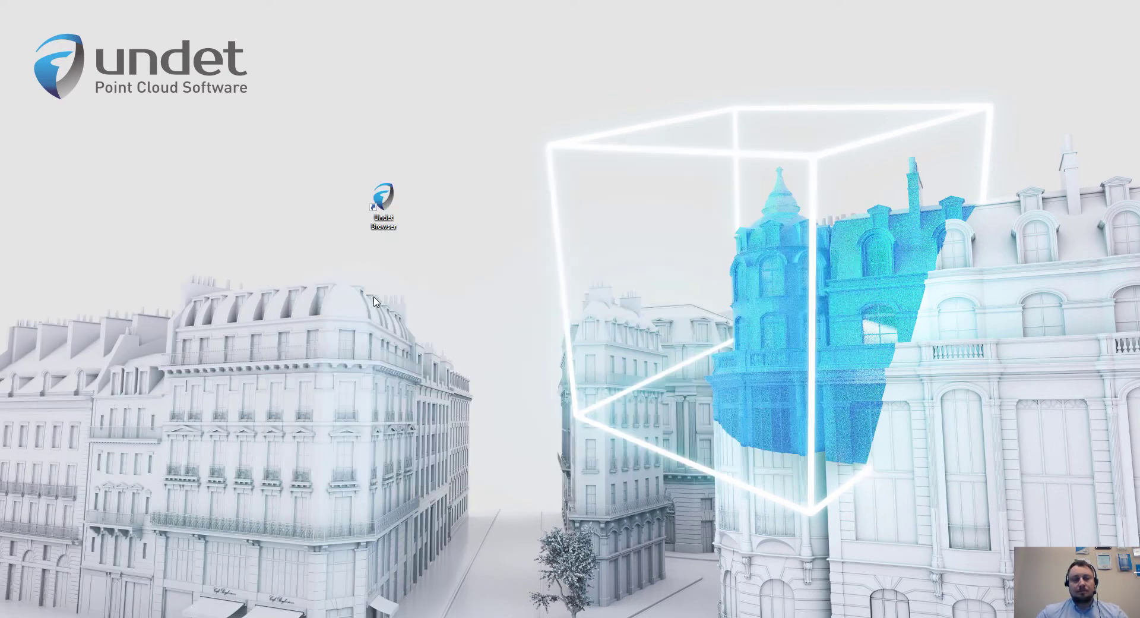
- Add all E57 scans from External_000.e57 to Ground_060.e57 in the DEMO folder to the new project
click(288, 161)
click(422, 262)
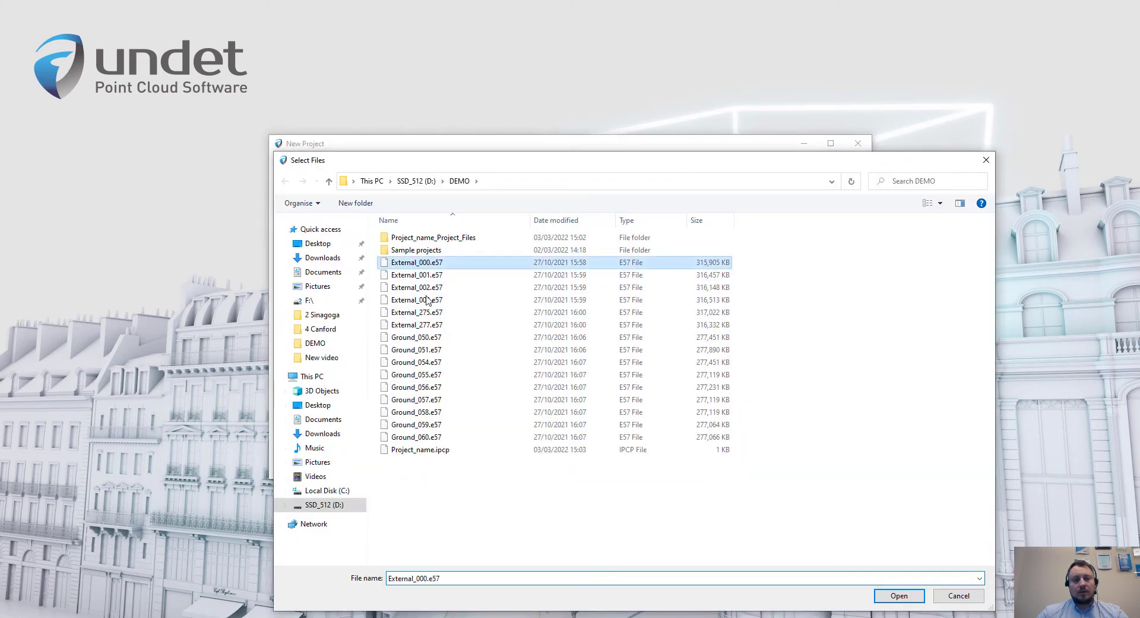
shift+click(431, 443)
click(900, 599)
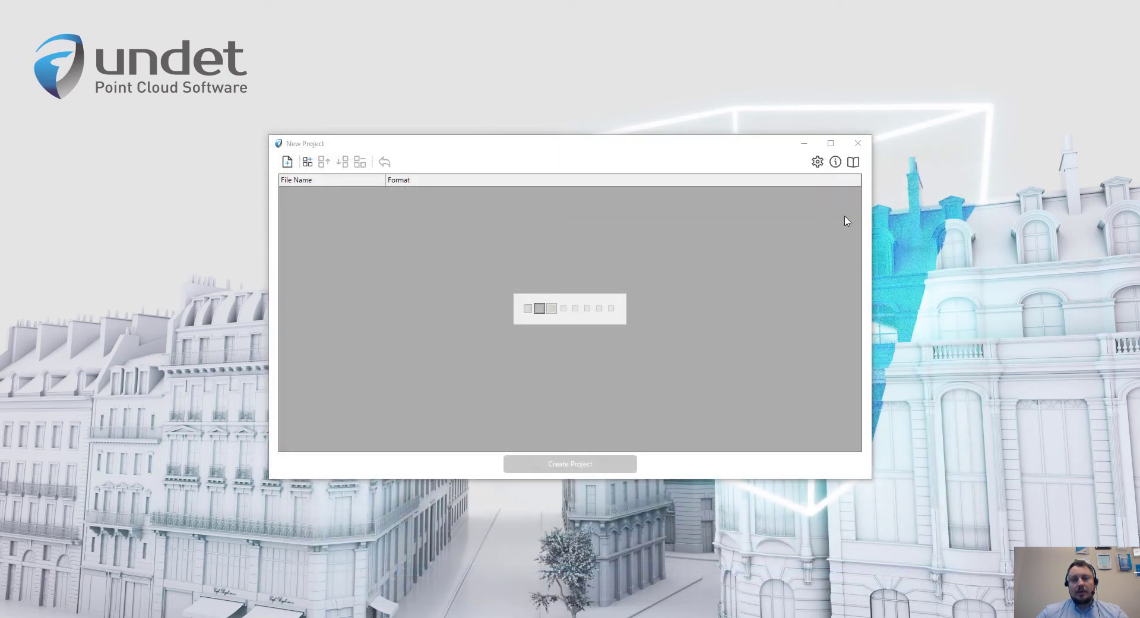
- Open the indexing settings of the new project
click(818, 162)
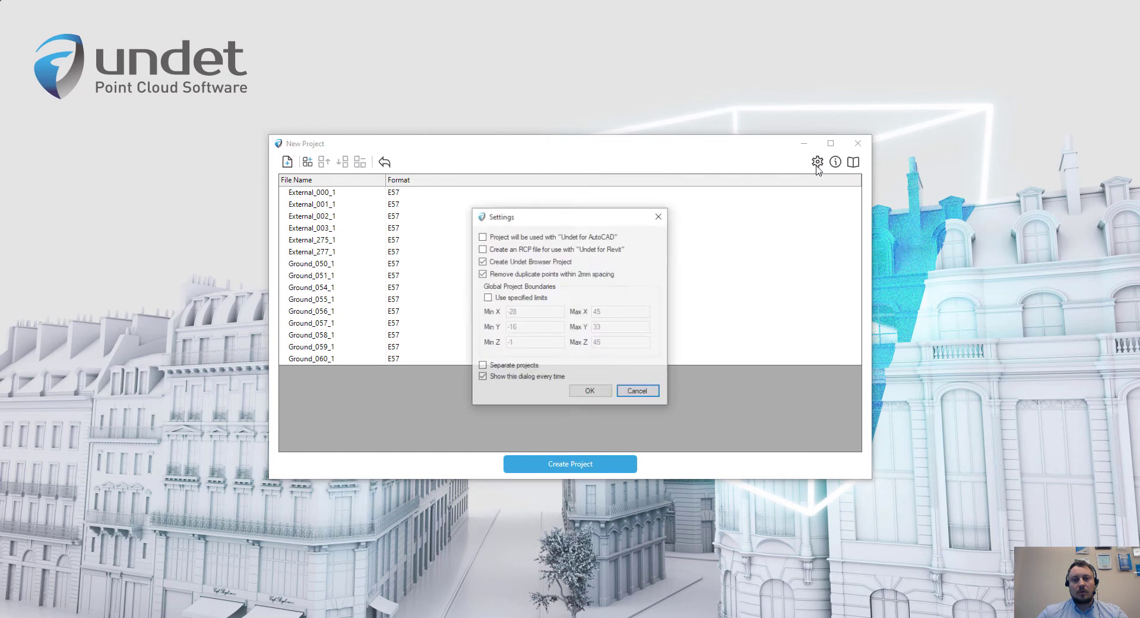